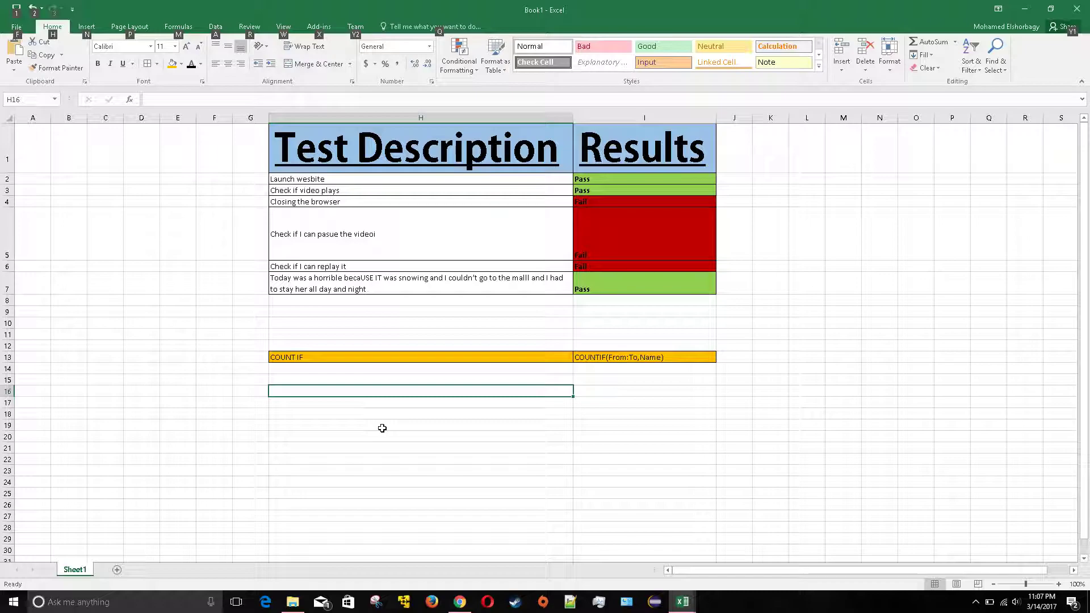
Review the test results in I2:I7 and the COUNTIF note in I13
left_click(381, 427)
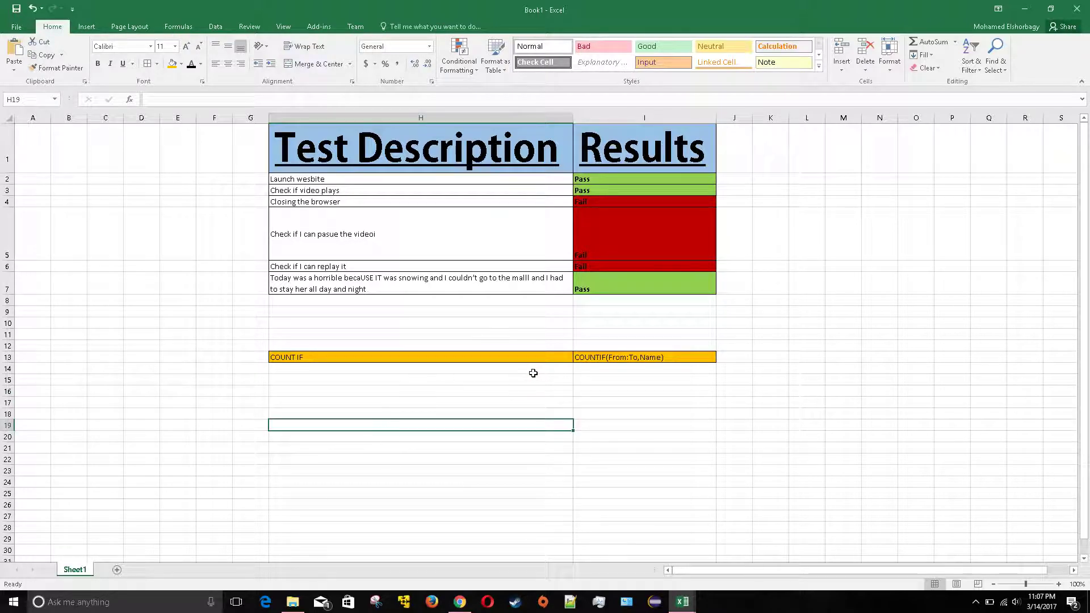
left_click(625, 178)
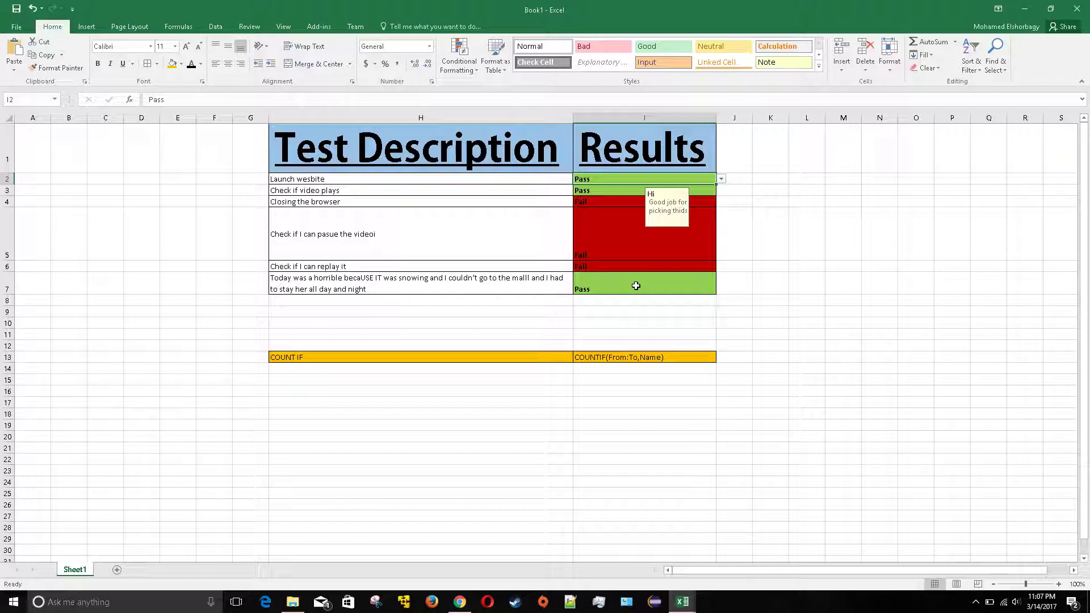
left_click_drag(640, 287, 634, 177)
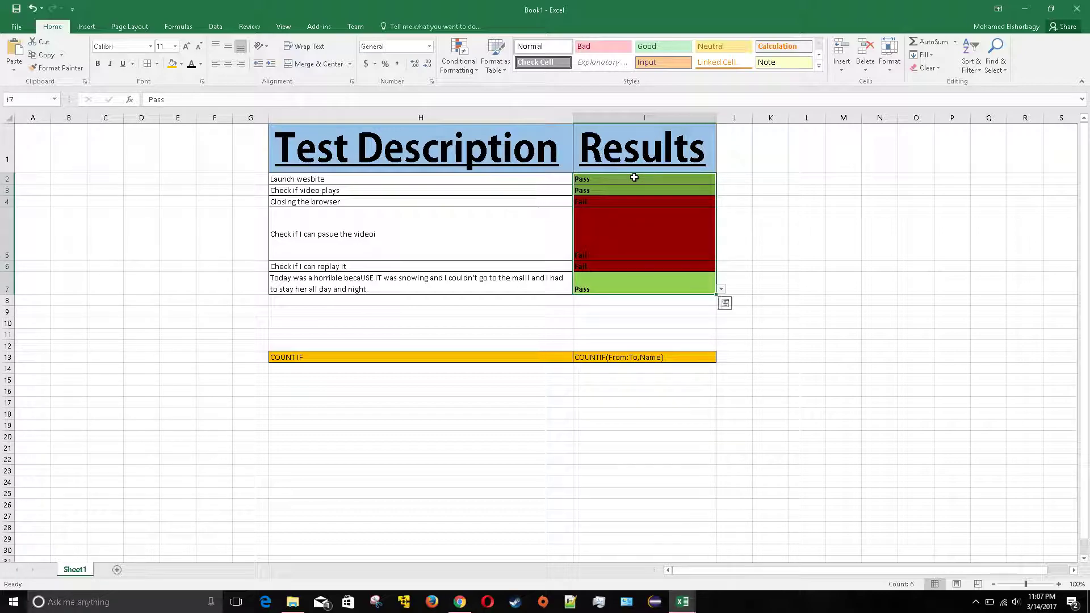
left_click(595, 400)
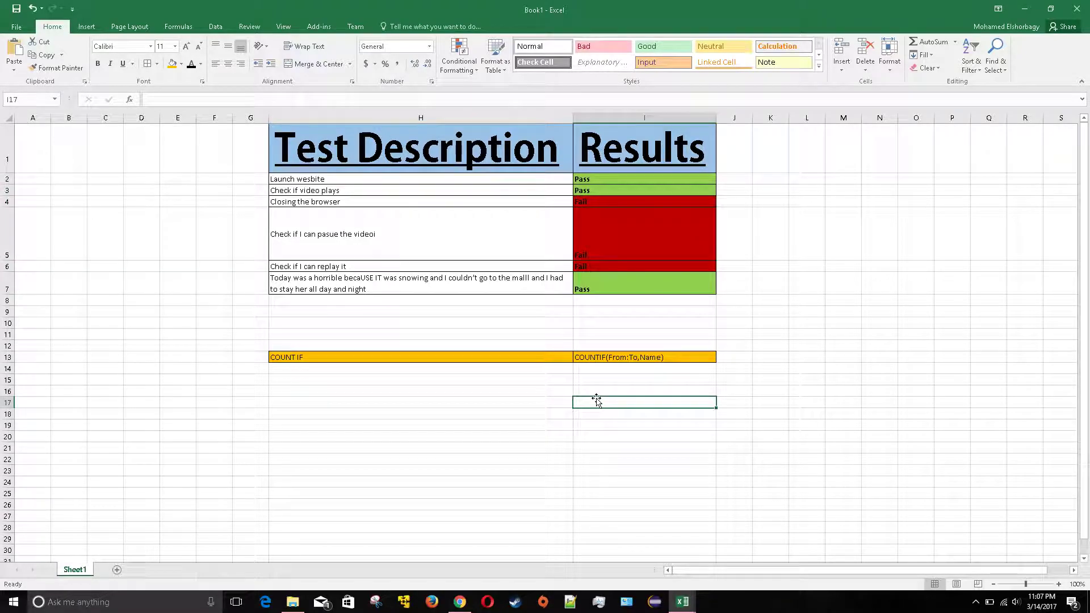
left_click(592, 358)
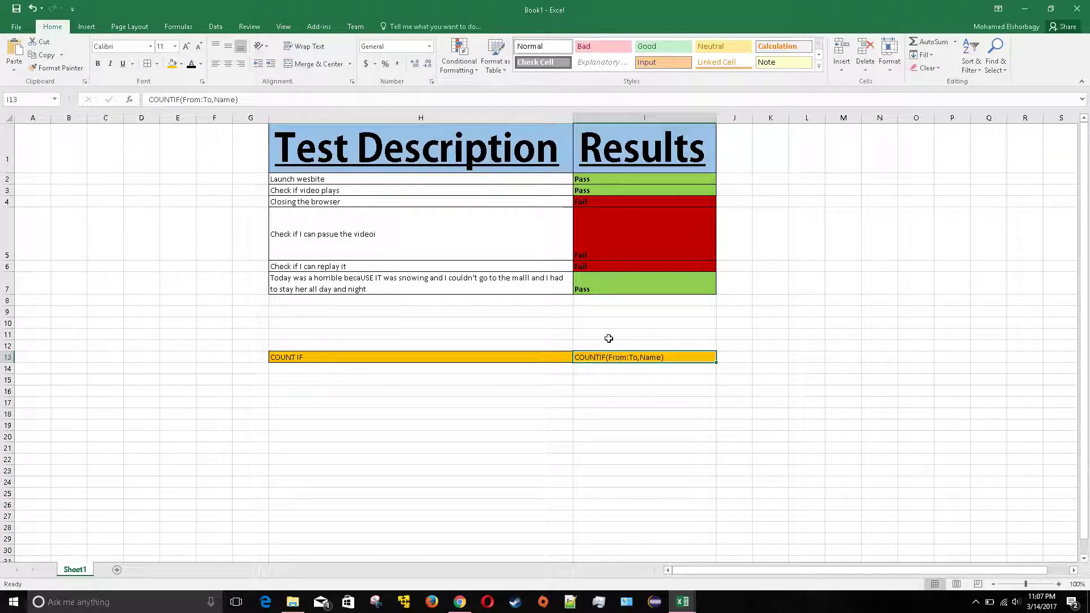
left_click(612, 181)
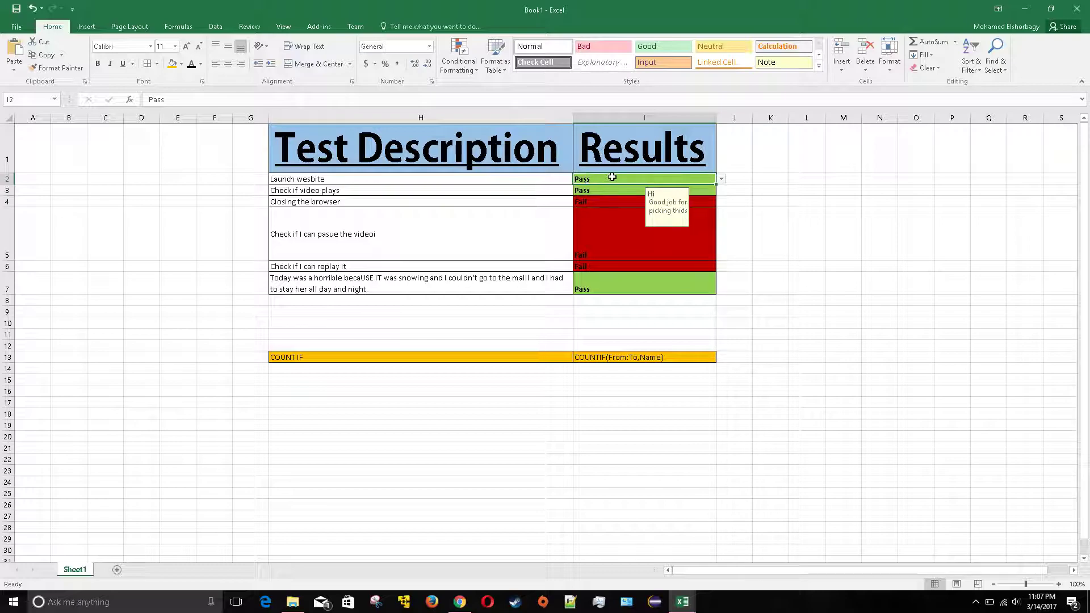
left_click(597, 284)
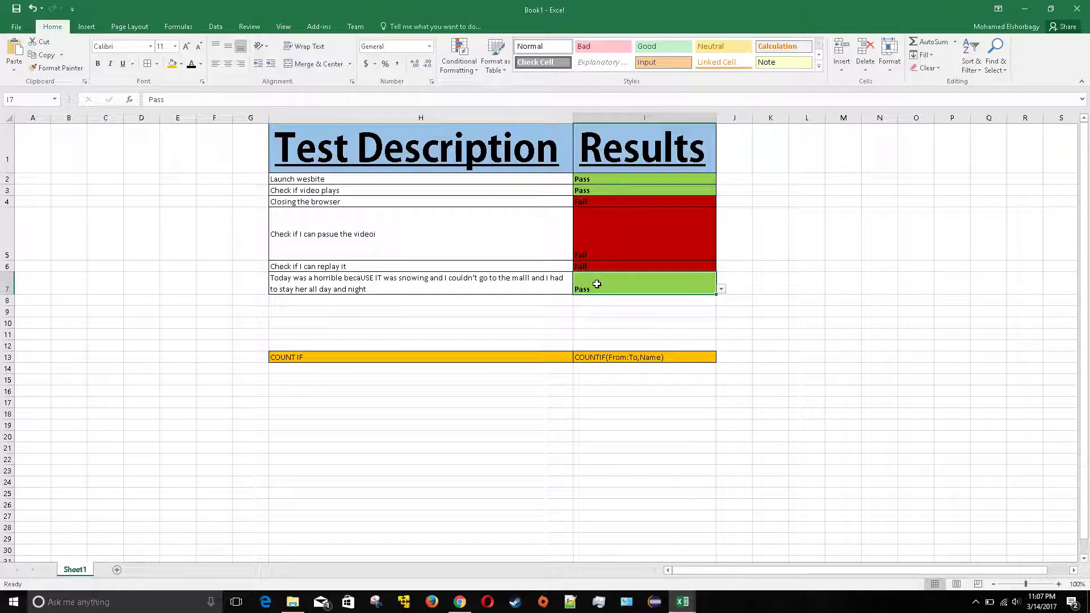
Replace Name with Value in I13's note so it reads COUNTIF(From:To,Value)
double_click(651, 357)
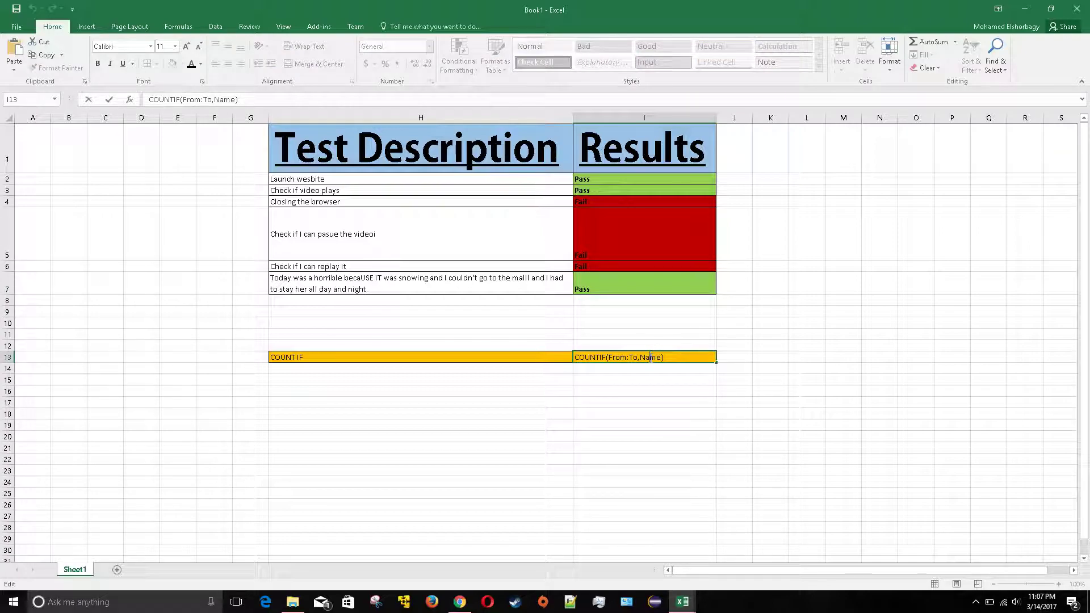
triple_click(650, 358)
left_click(658, 357)
key("BackSpace")
key("BackSpace")
key("BackSpace")
type("Value")
key("Return")
Select the cells beside the note where the summary table will go
left_click(564, 390)
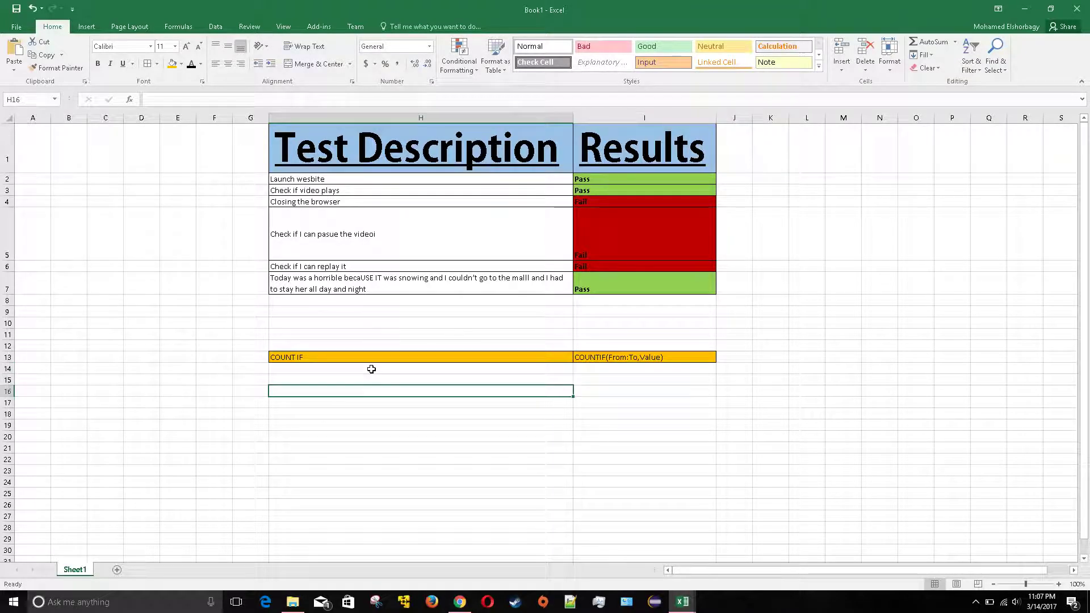
left_click_drag(369, 378, 596, 380)
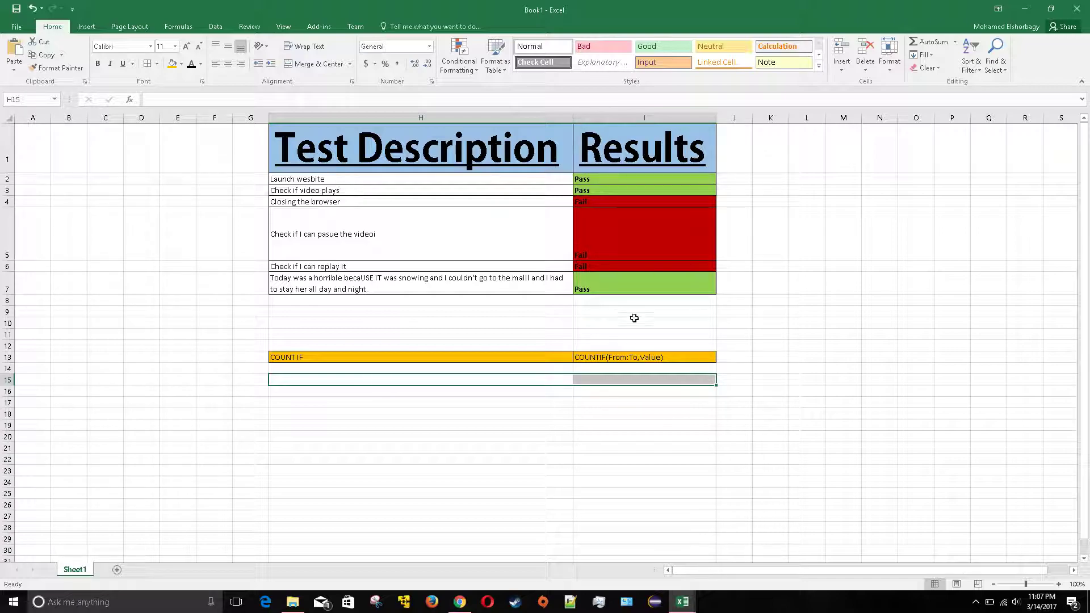
left_click_drag(763, 356, 802, 358)
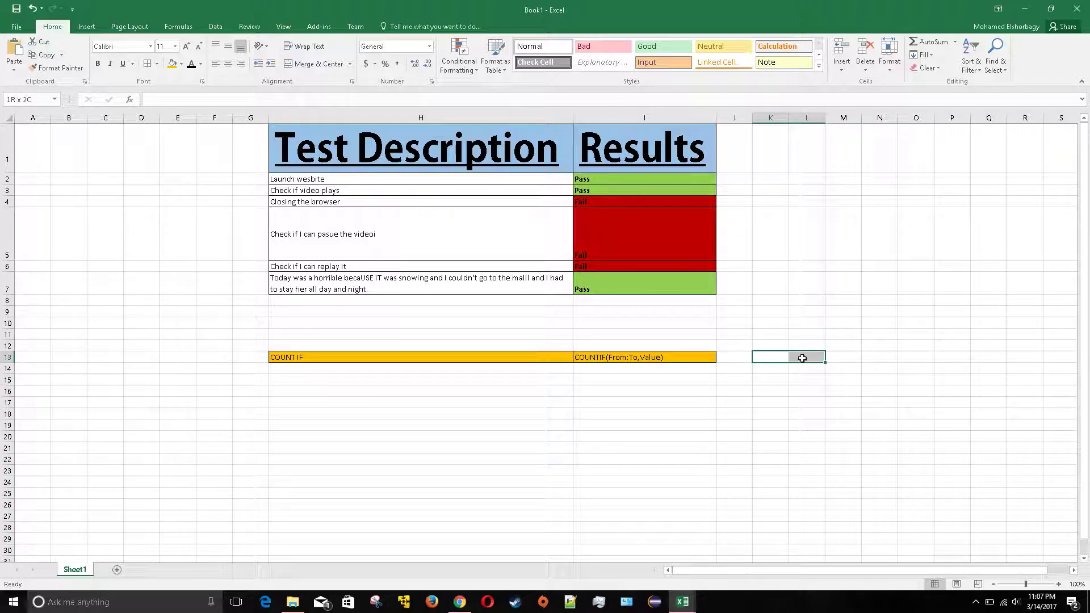
Enter the headings Pass in K13 and Fail in L13
left_click(770, 358)
type("Pass")
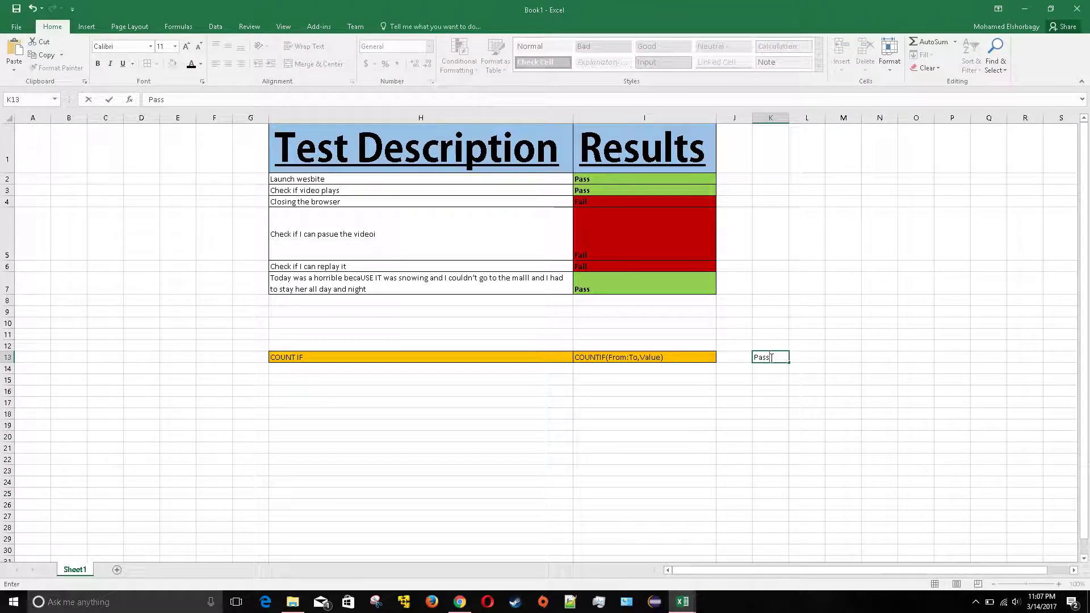
key("Tab")
type("Fa")
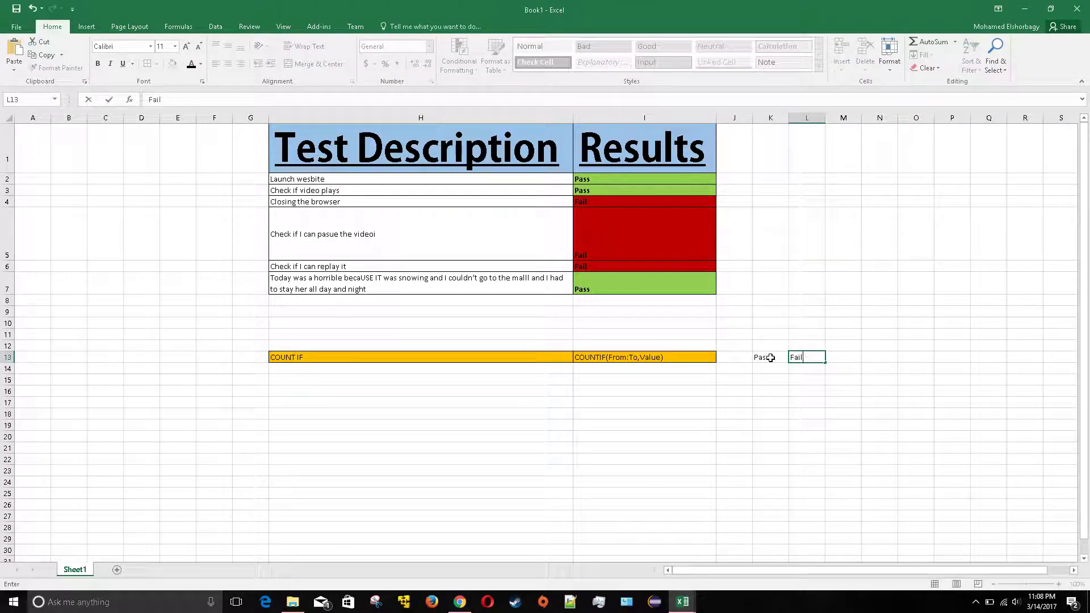
type("il")
left_click(770, 358)
Apply All Borders to K13:L14 and centre the Pass and Fail headings
left_click_drag(764, 358, 812, 369)
left_click(145, 64)
left_click(610, 390)
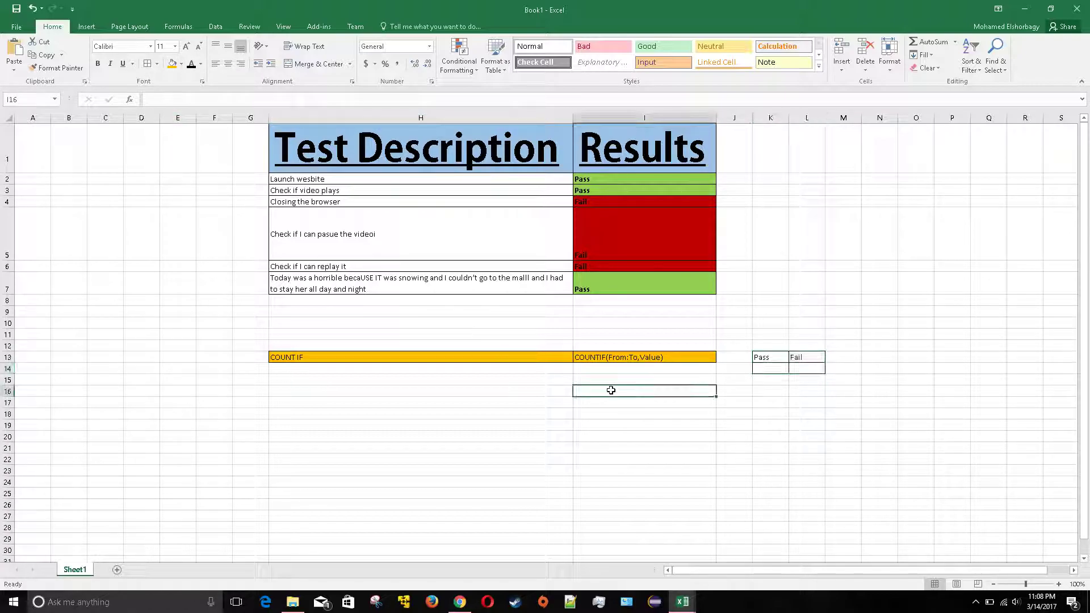
left_click_drag(759, 359, 817, 369)
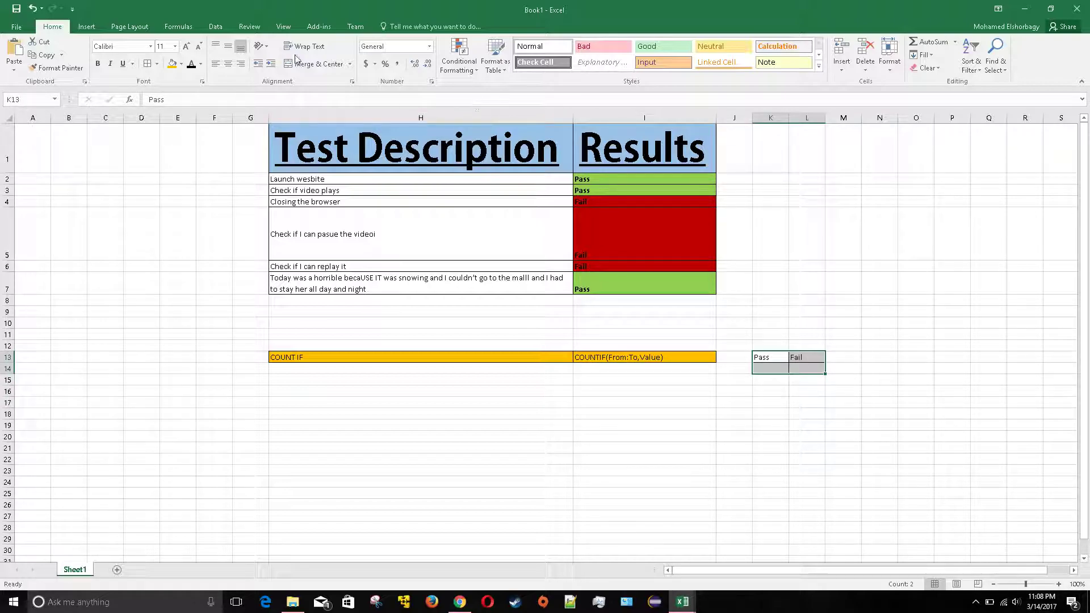
left_click(227, 63)
left_click(703, 394)
left_click(771, 357)
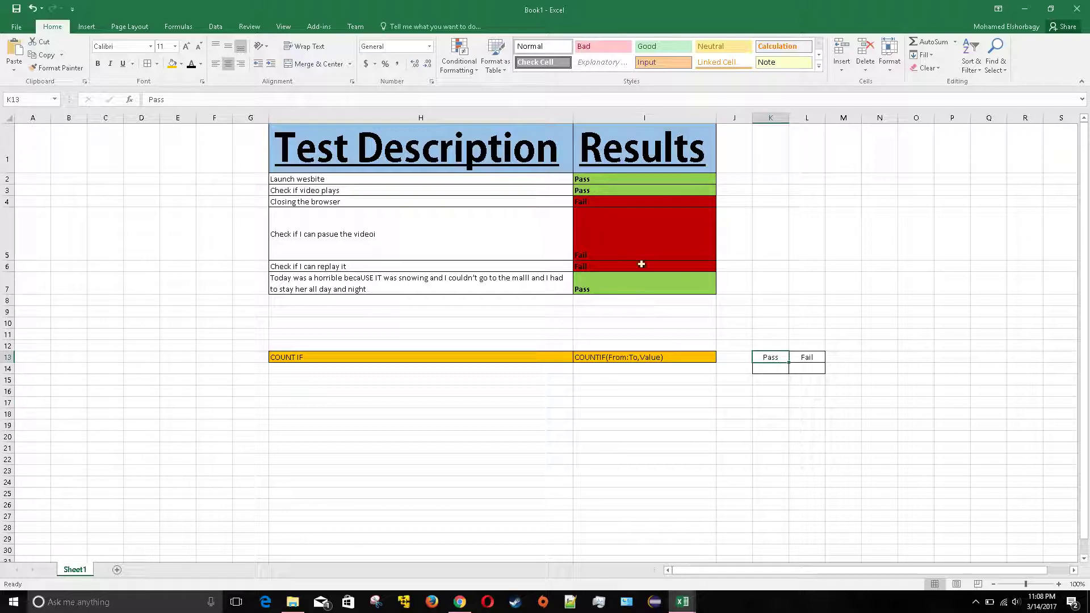
Use I4's dropdown list to set the Closing the browser result to Pass
left_click_drag(642, 288, 624, 189)
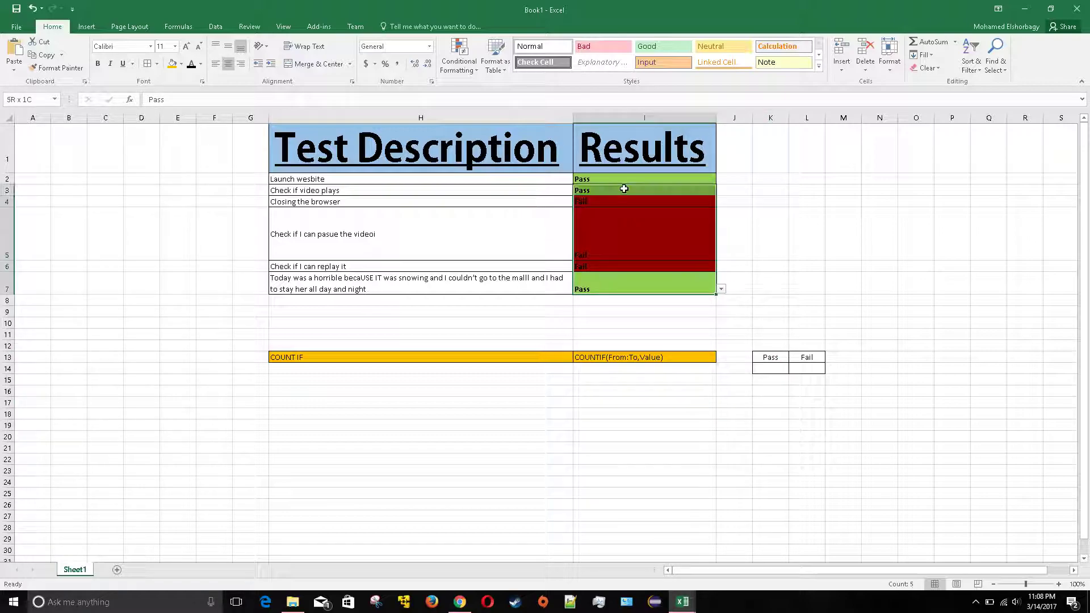
left_click(624, 201)
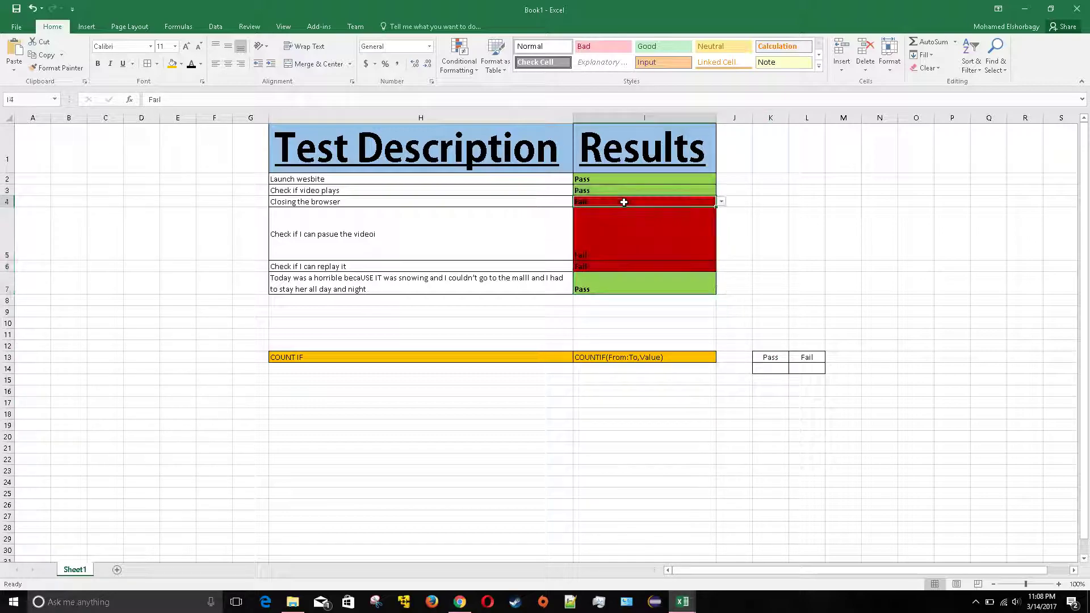
left_click(721, 202)
left_click(650, 213)
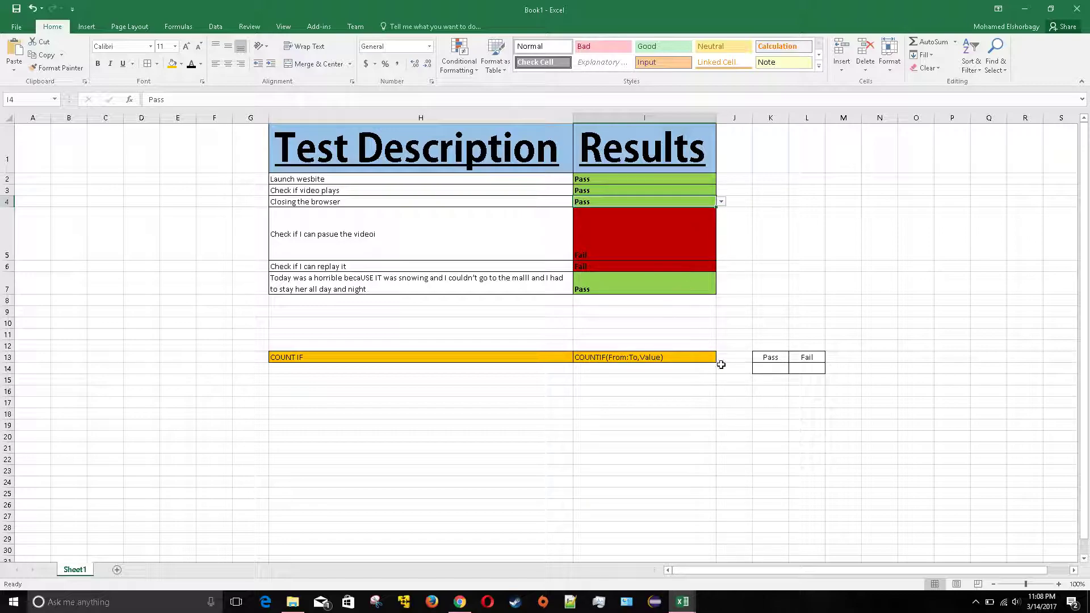
left_click(732, 380)
double_click(764, 369)
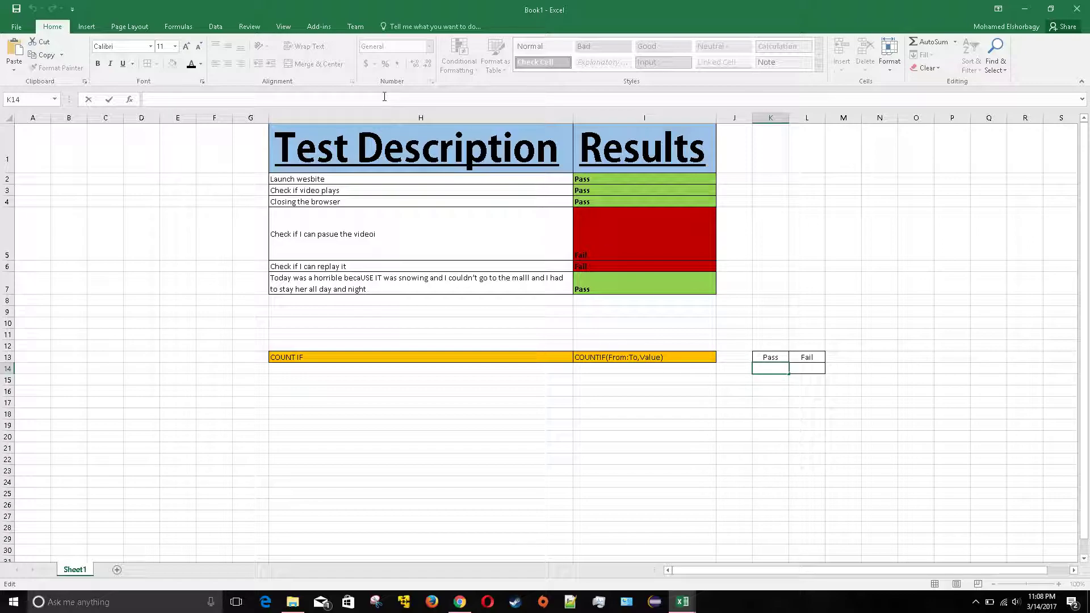
Enter =COUNTIF(I2:I7,K13) in K14, which counts 4 Pass results
type("=")
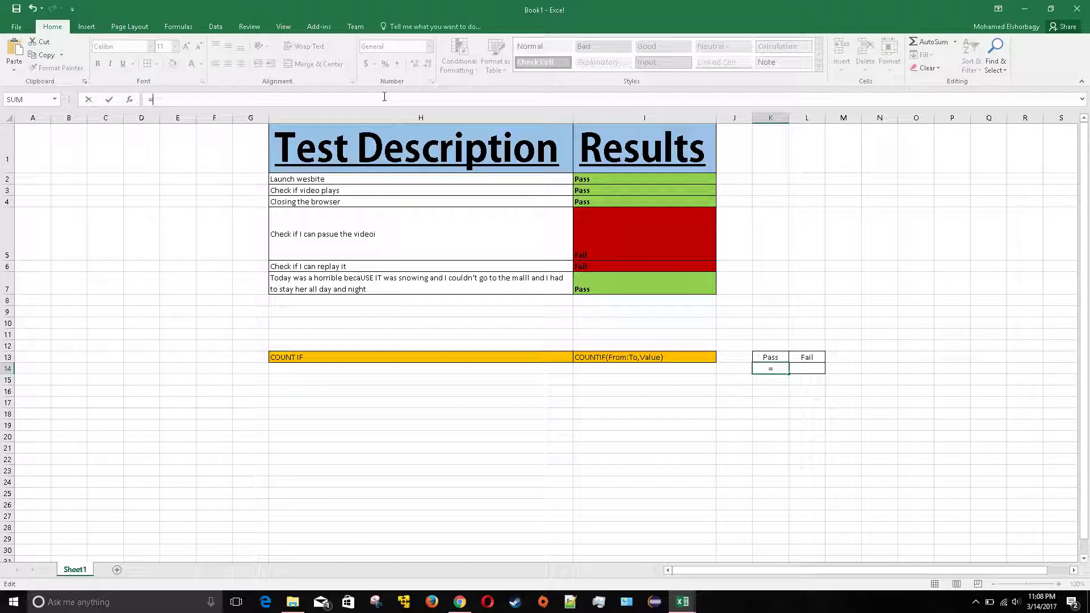
type("COUNT")
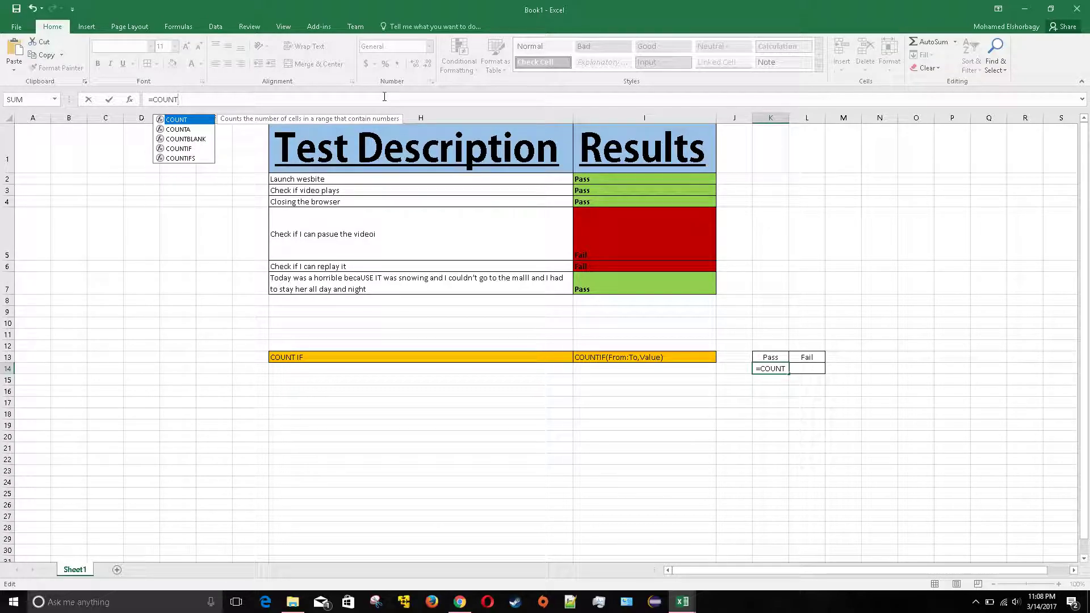
type("IF")
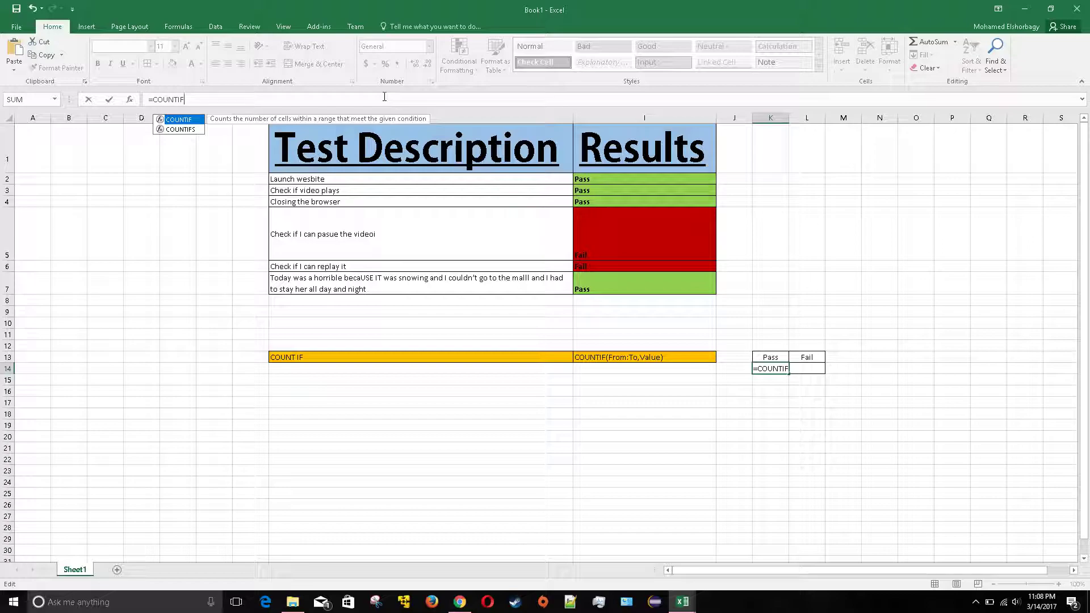
type("(")
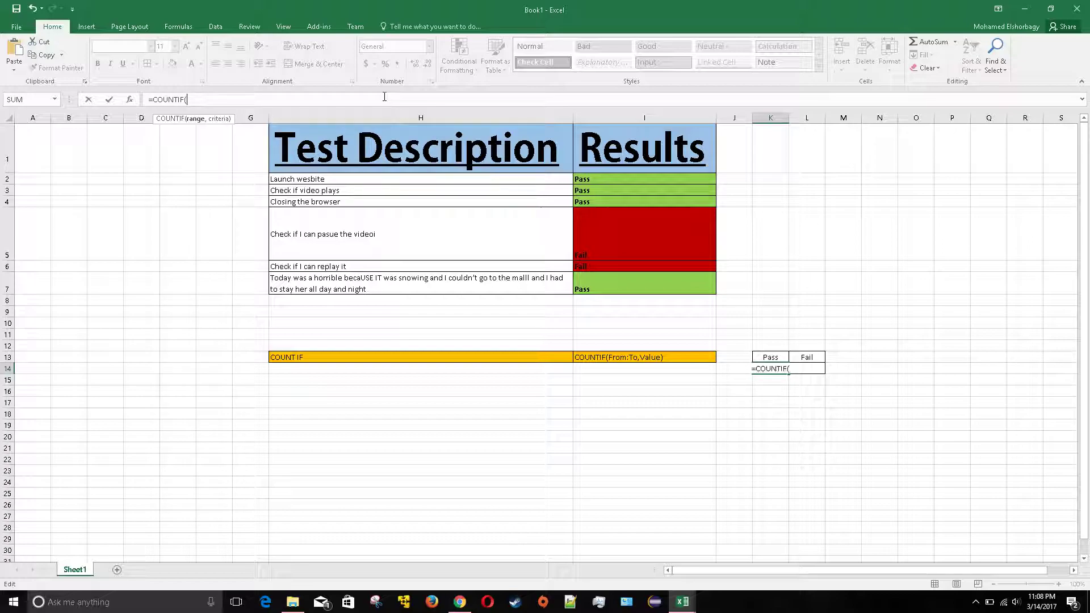
left_click(598, 178)
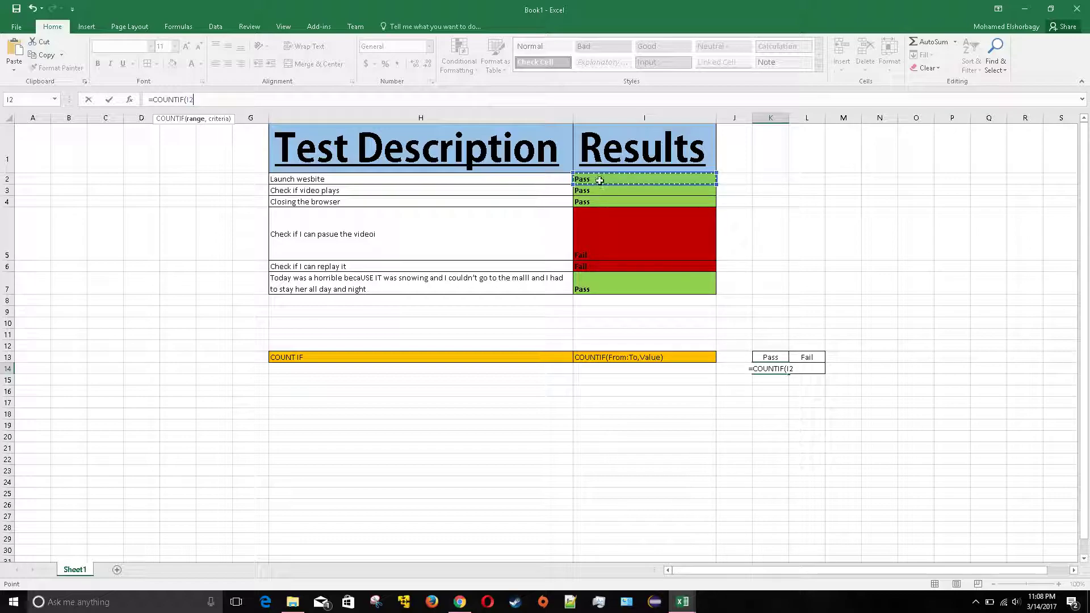
left_click(603, 283, "shift")
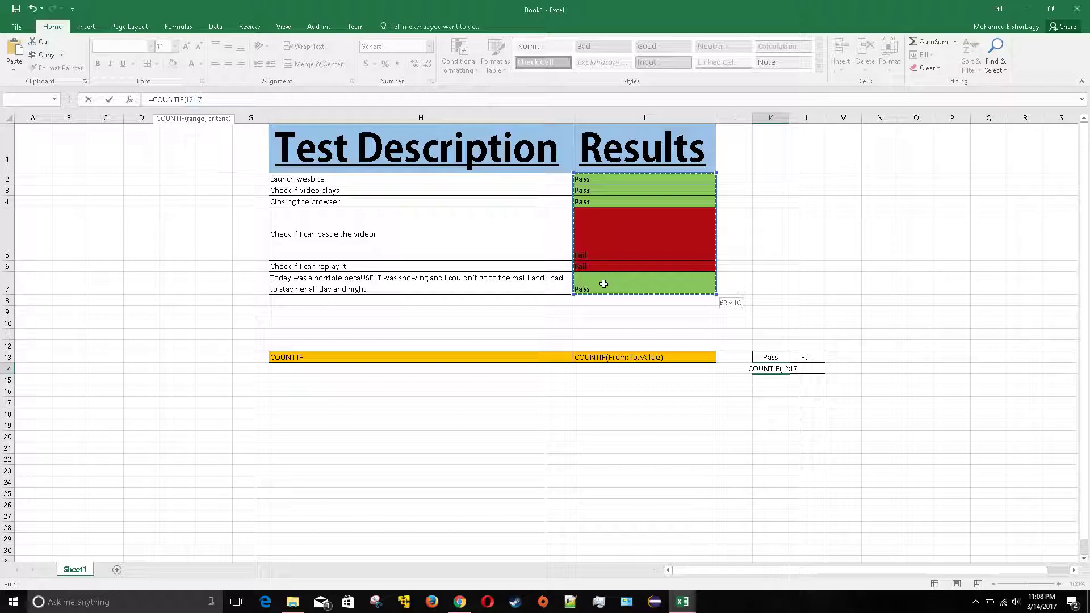
type(",")
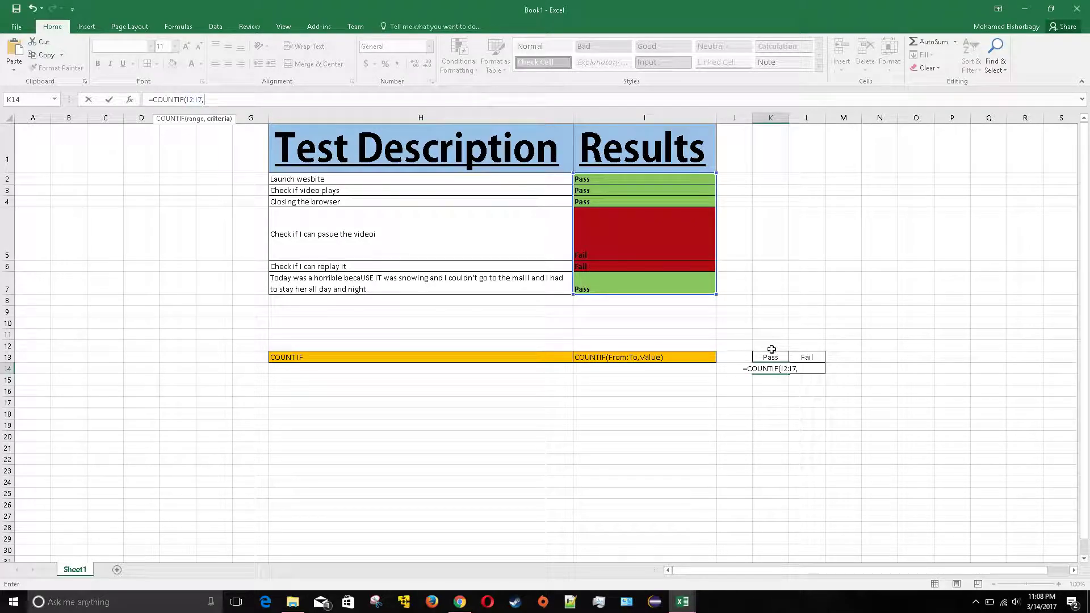
left_click(773, 356)
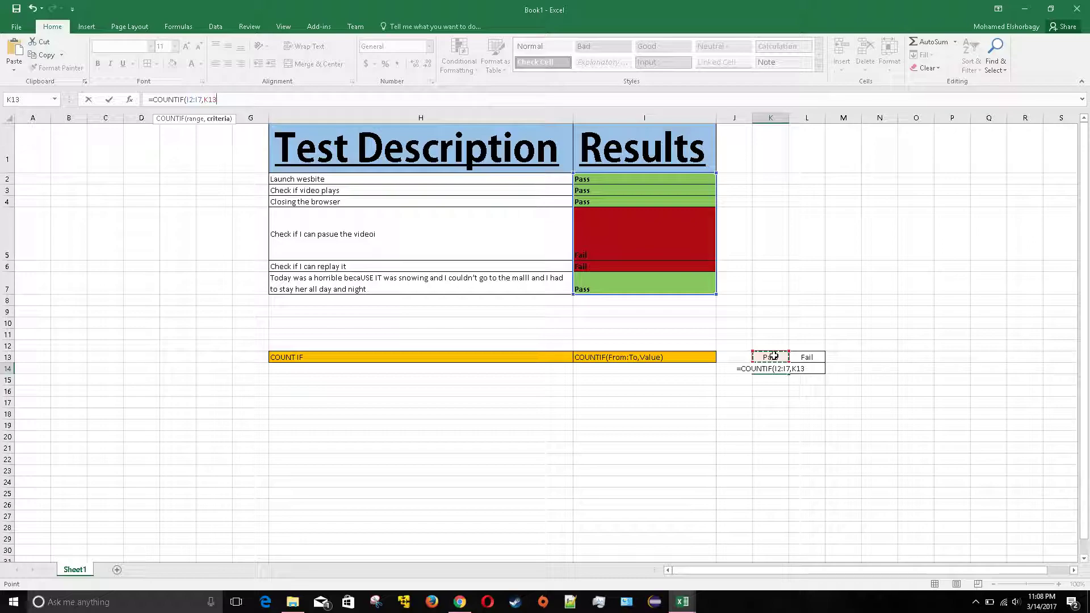
type(")")
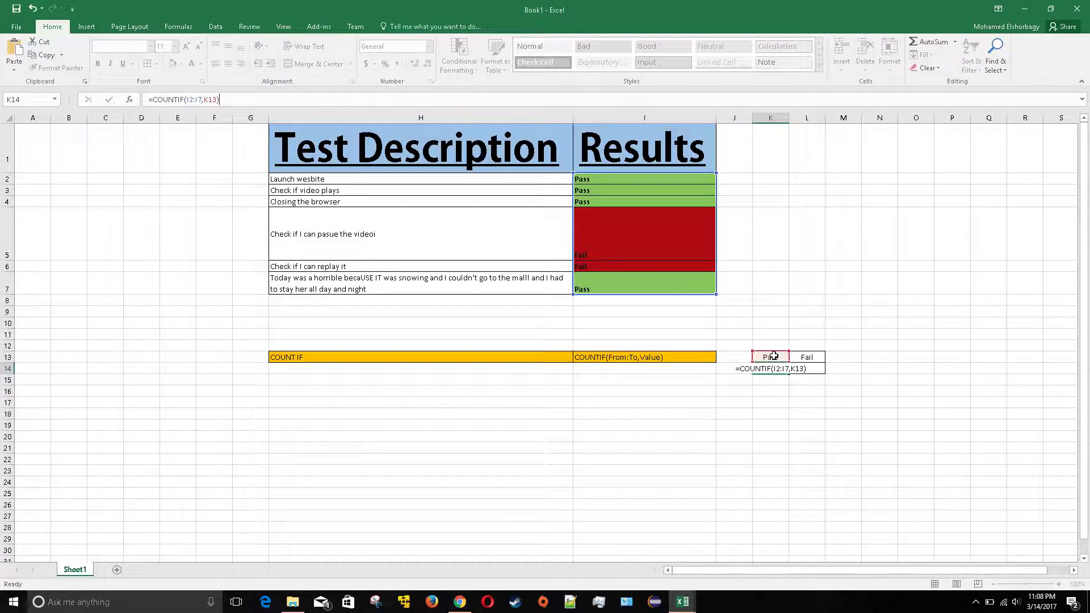
key("Return")
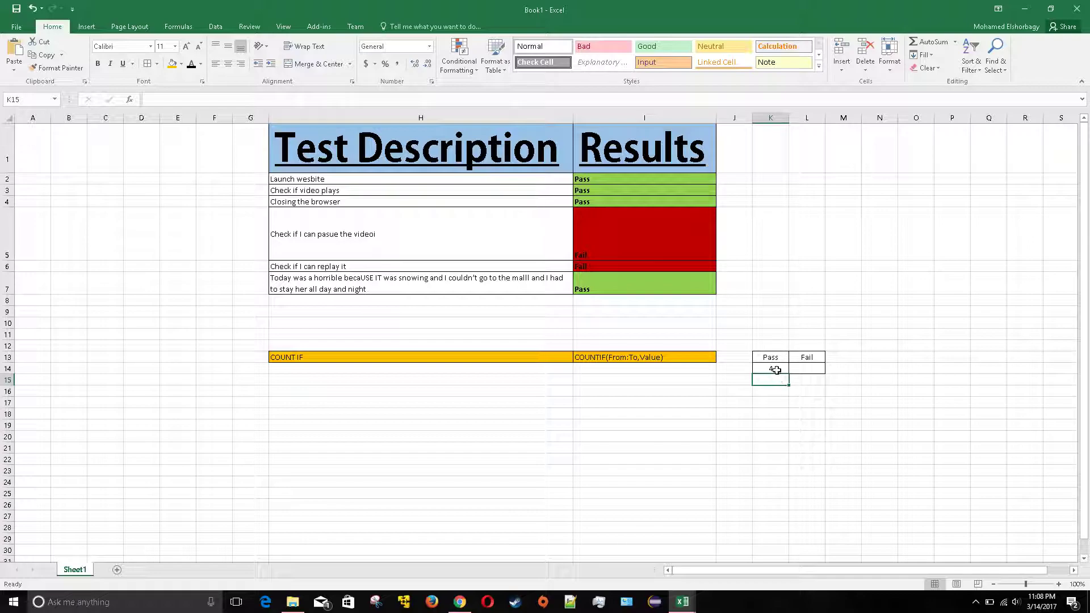
left_click(778, 367)
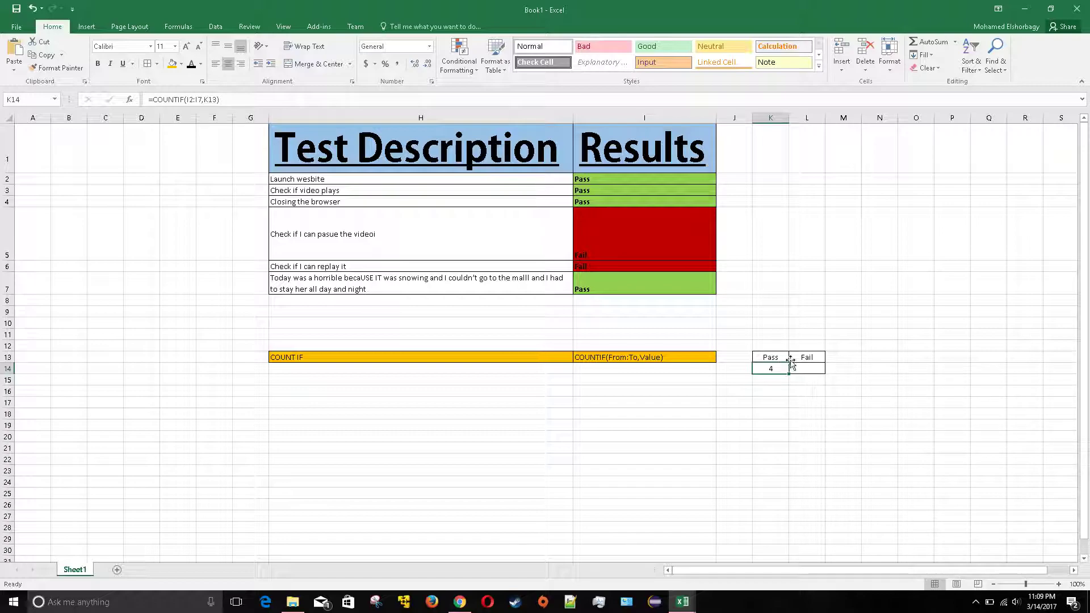
key("ctrl+c")
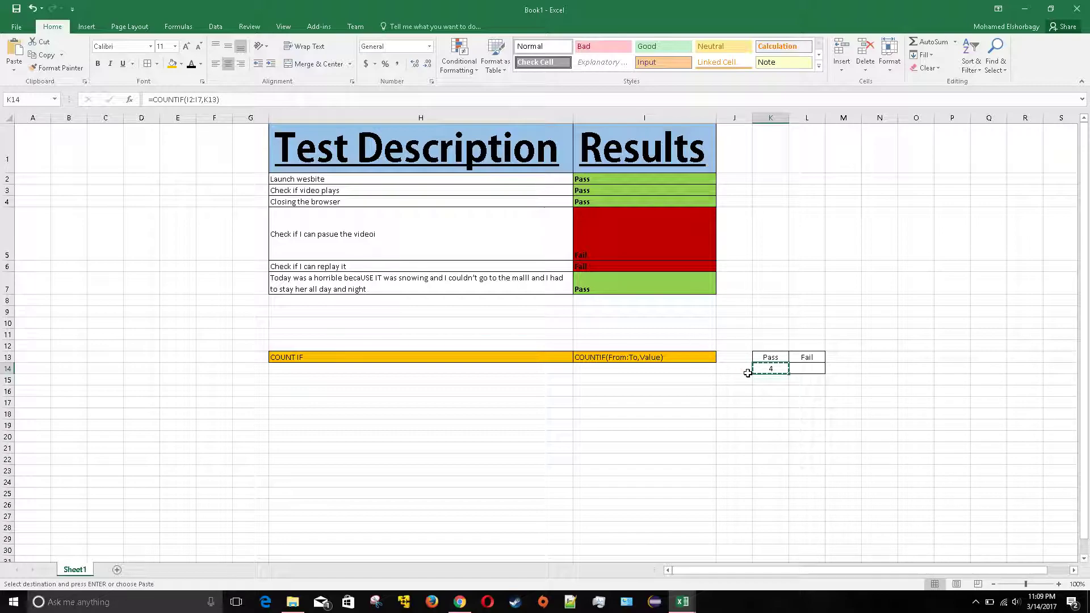
key("Right")
key("ctrl+v")
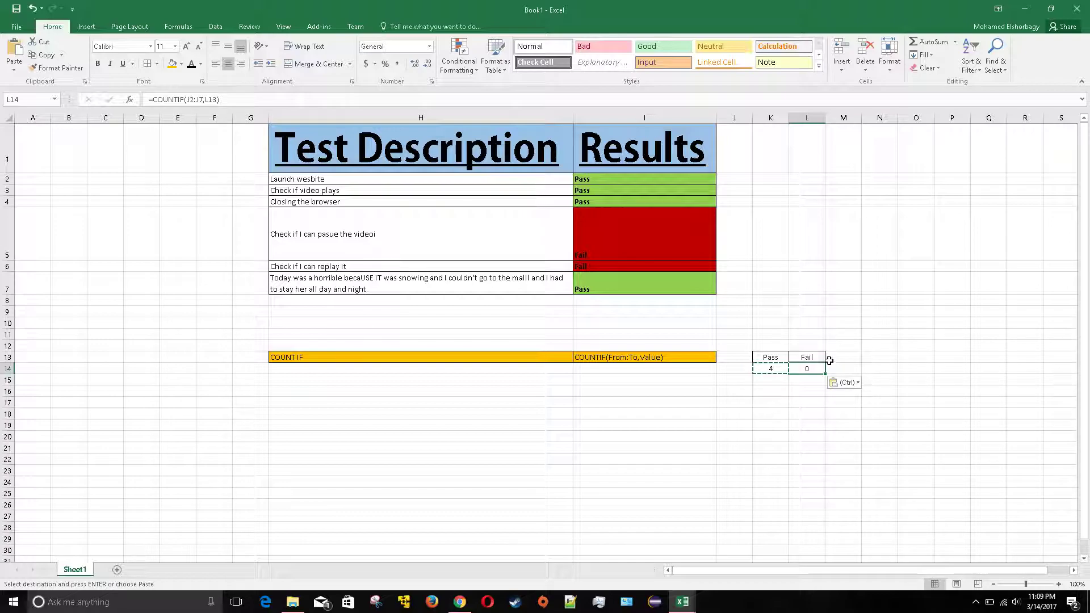
left_click(191, 100)
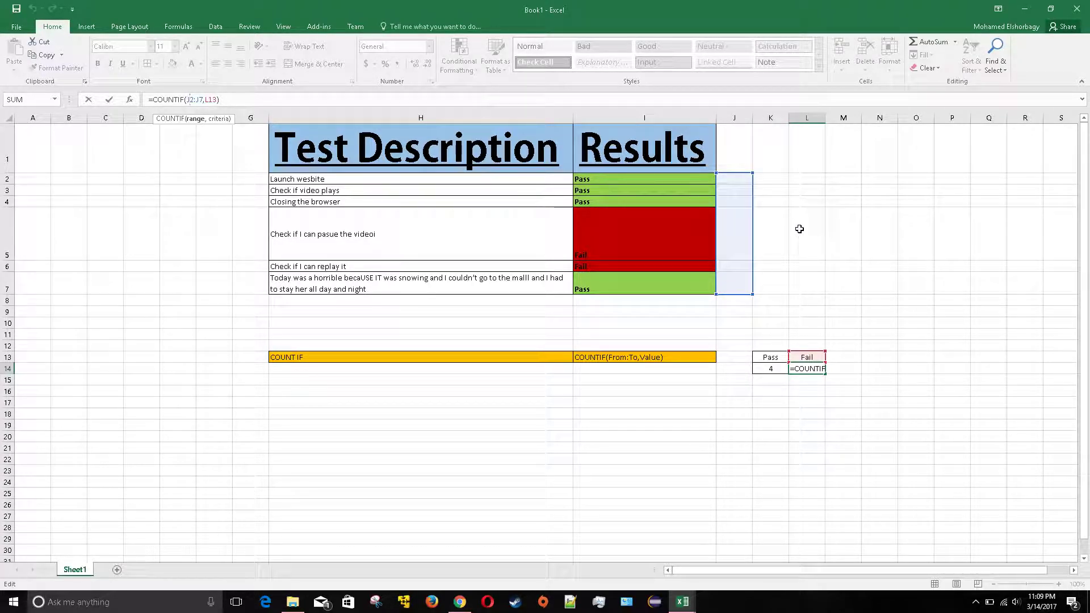
left_click(847, 311)
left_click(815, 367)
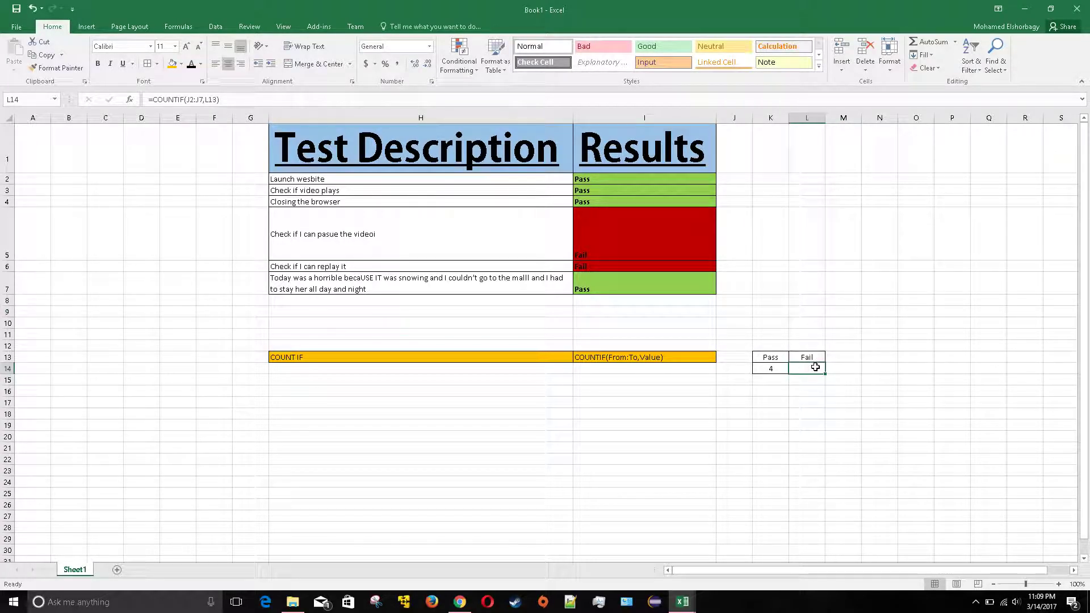
left_click(767, 368)
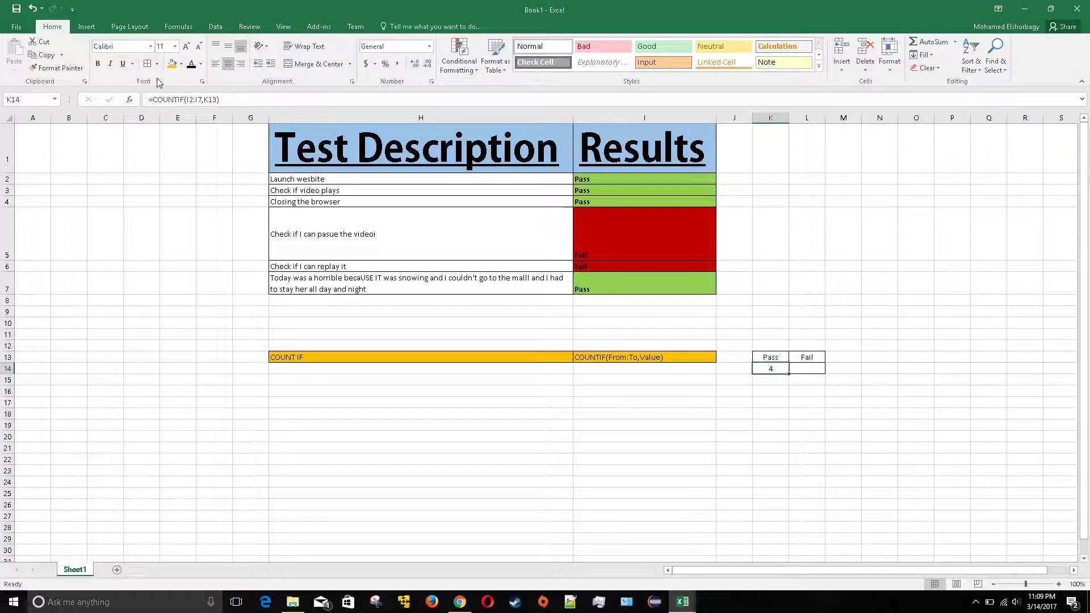
Lock K14's range so the formula reads =COUNTIF($I$2:$I$7,K13)
left_click(177, 99)
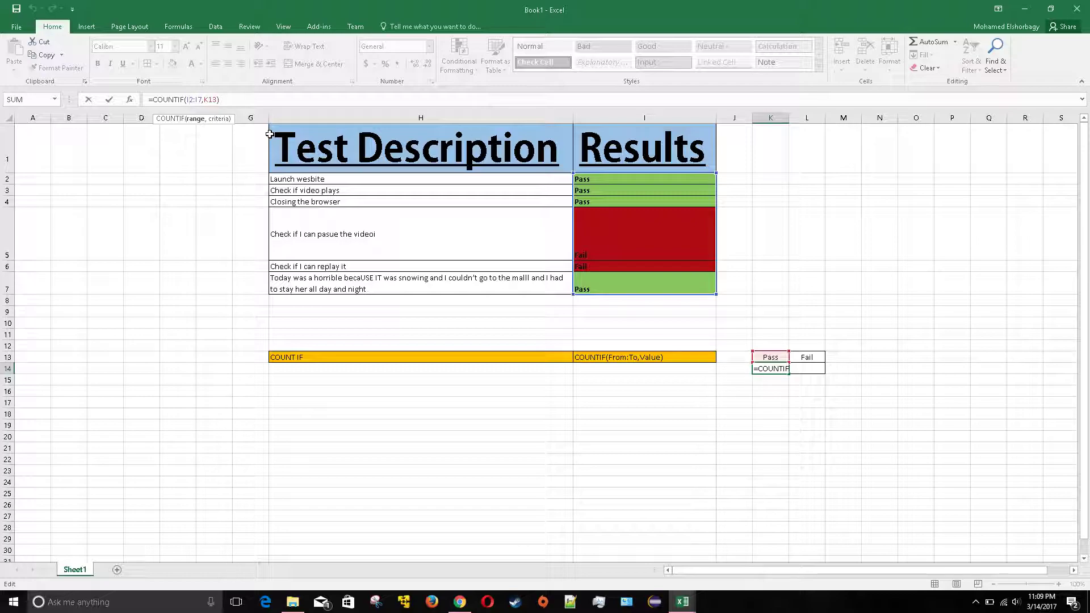
left_click(193, 101)
key("F4")
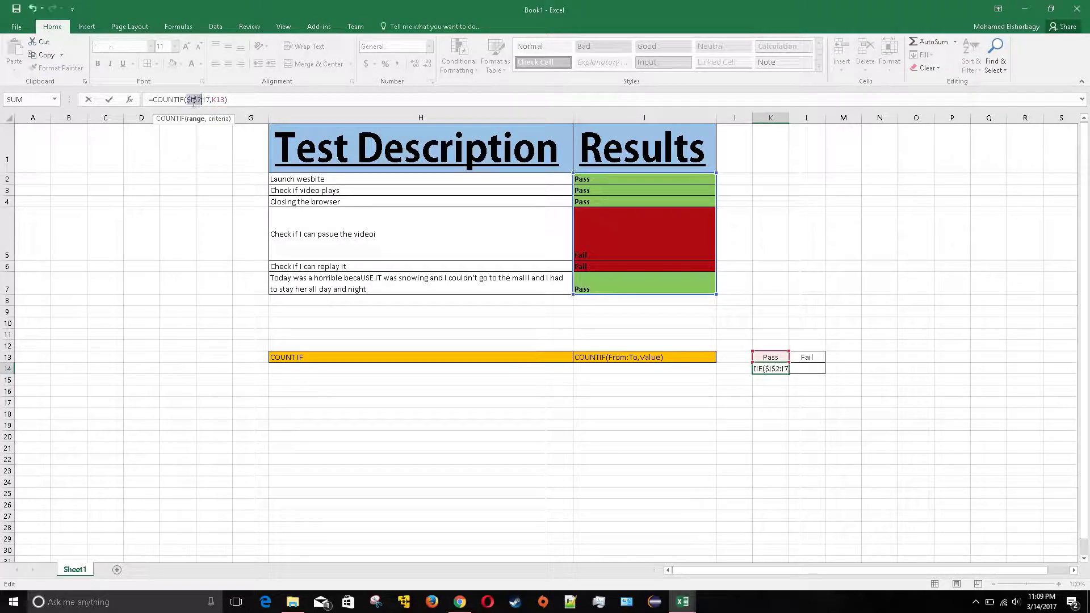
left_click(207, 100)
key("F4")
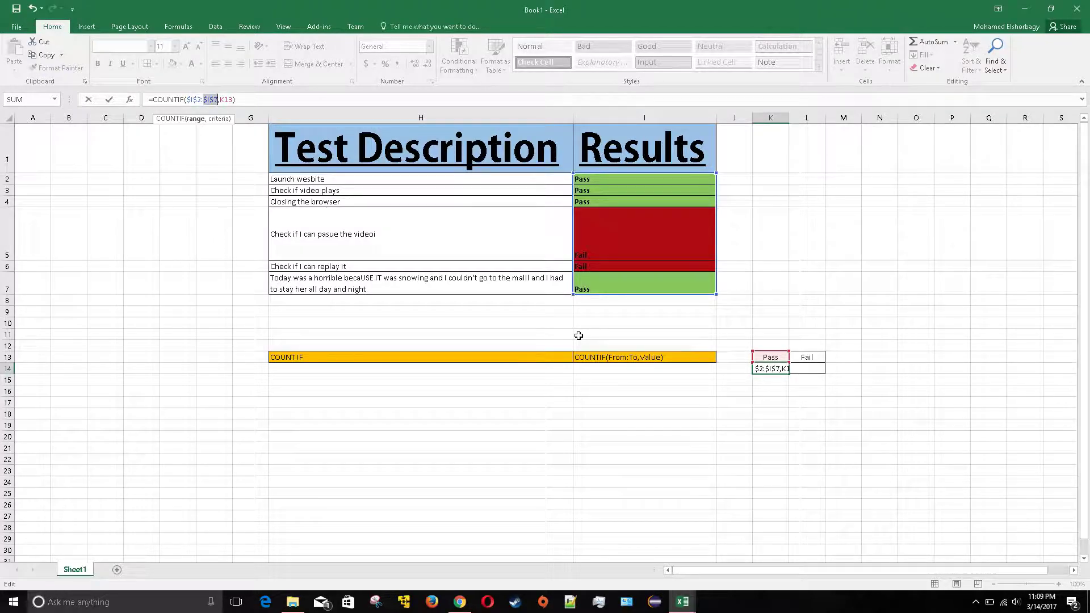
key("Return")
Copy the Pass formula into L14, giving =COUNTIF($I$2:$I$7,L13) with 2 Fail results
left_click(776, 367)
key("ctrl+c")
key("Right")
key("ctrl+v")
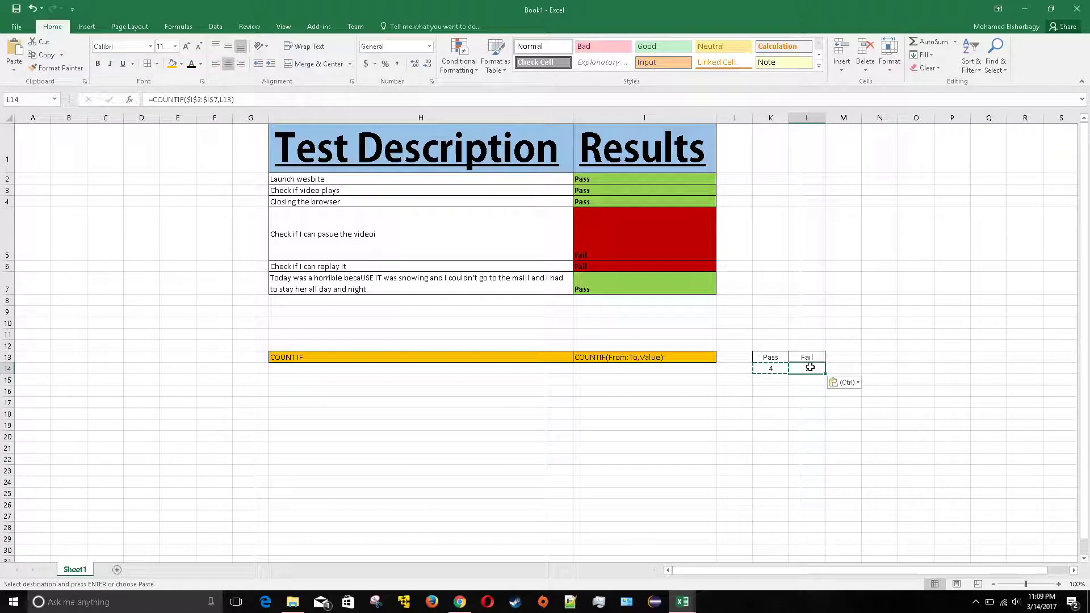
left_click(196, 99)
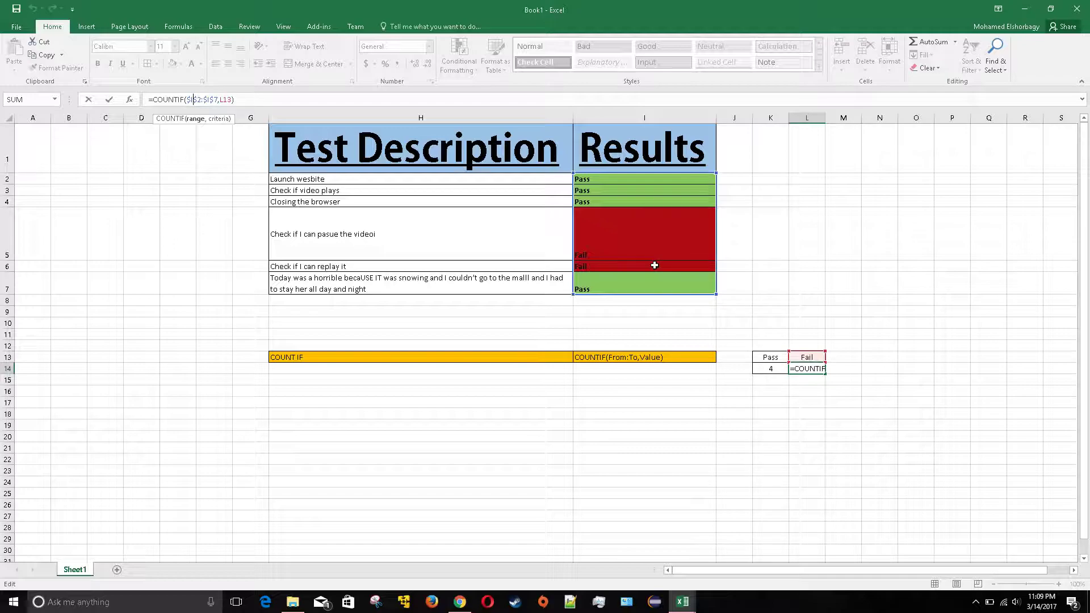
key("Return")
left_click(803, 367)
key("F2")
key("Left")
key("Left")
key("Left")
key("Left")
key("Return")
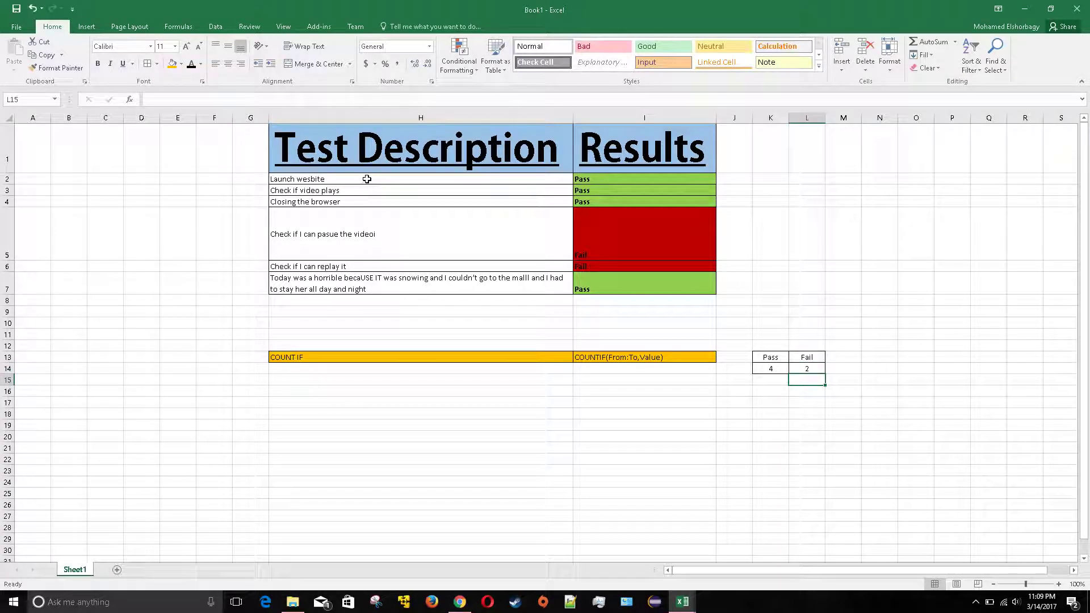
left_click(814, 354)
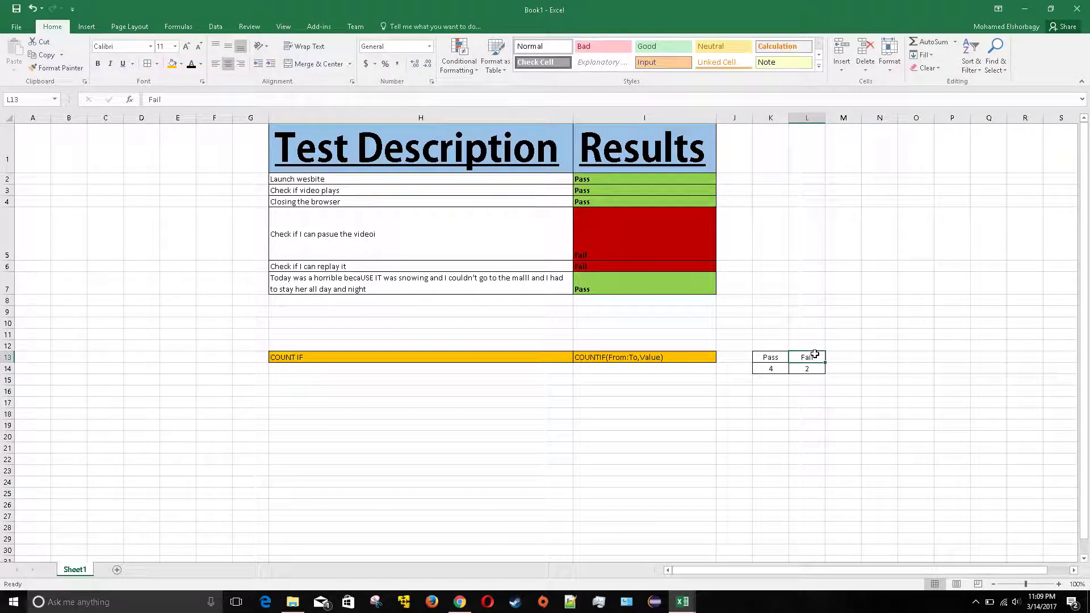
left_click(773, 370)
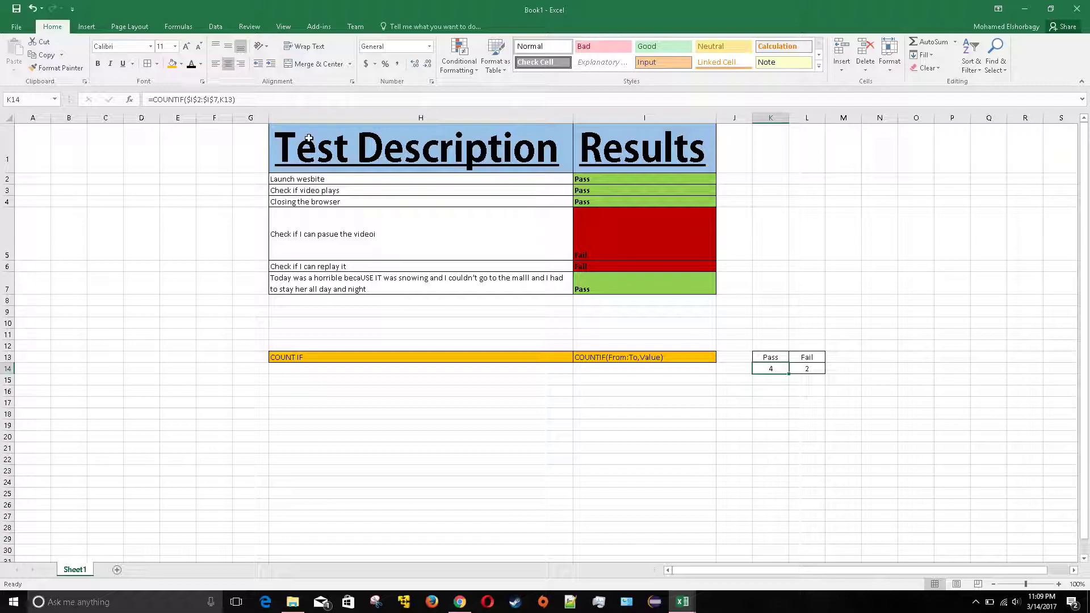
left_click(767, 358)
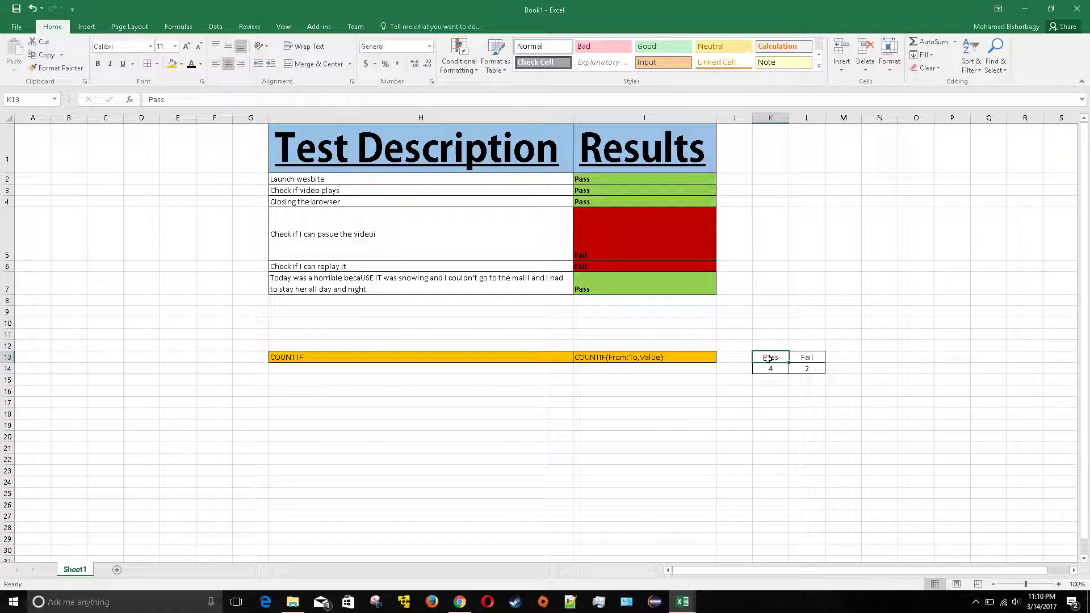
left_click(776, 370)
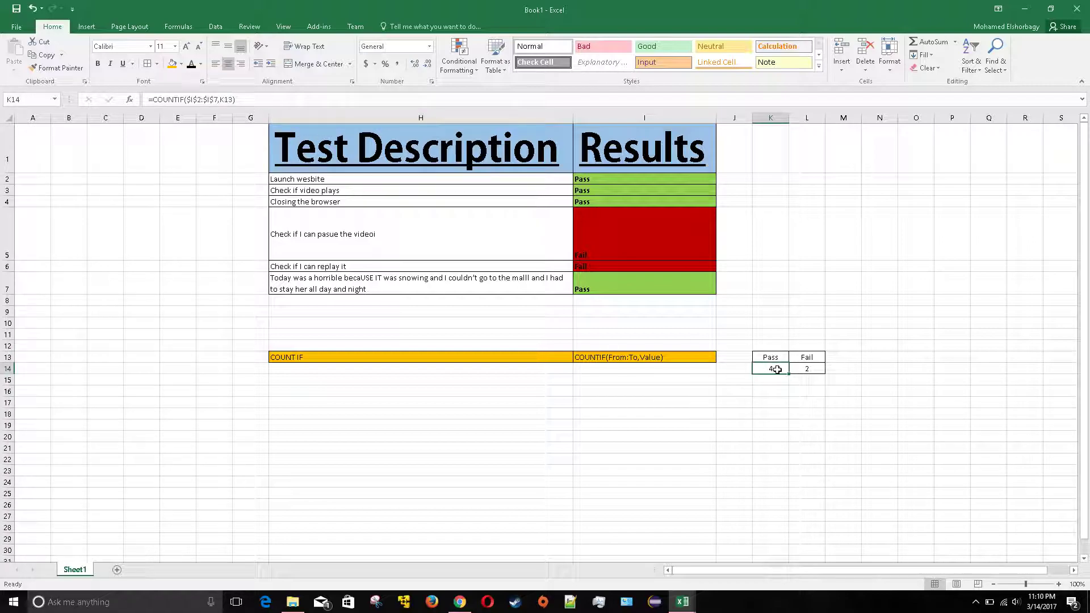
left_click(193, 100)
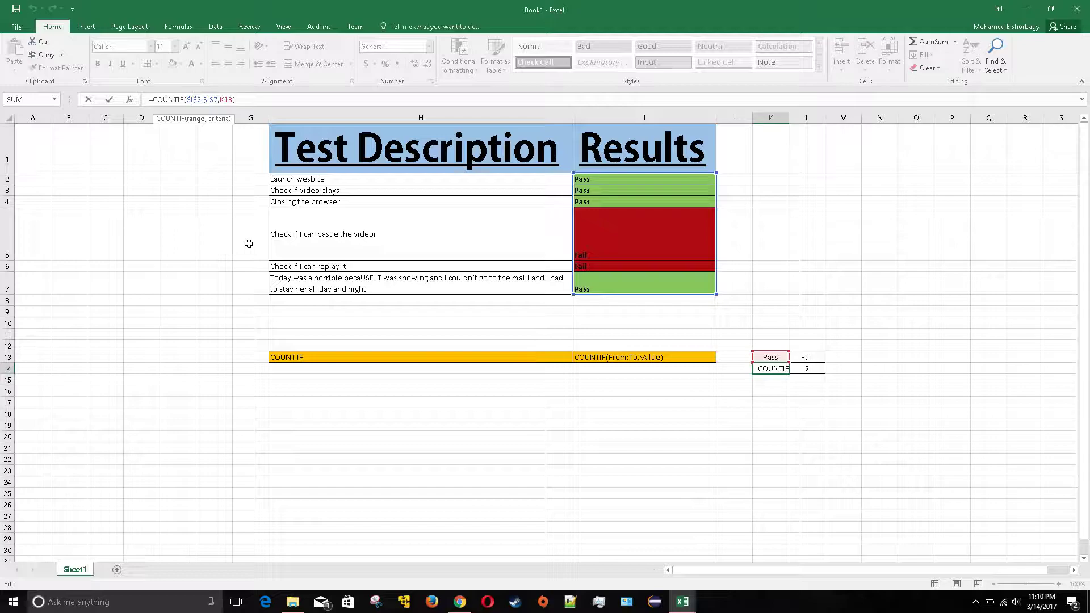
key("Return")
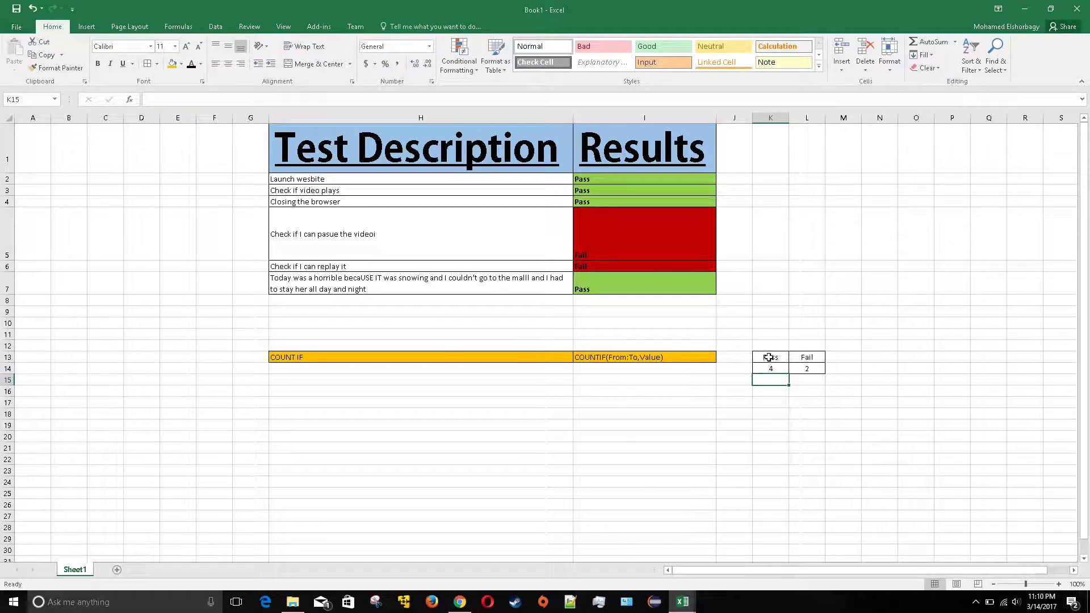
left_click(770, 369)
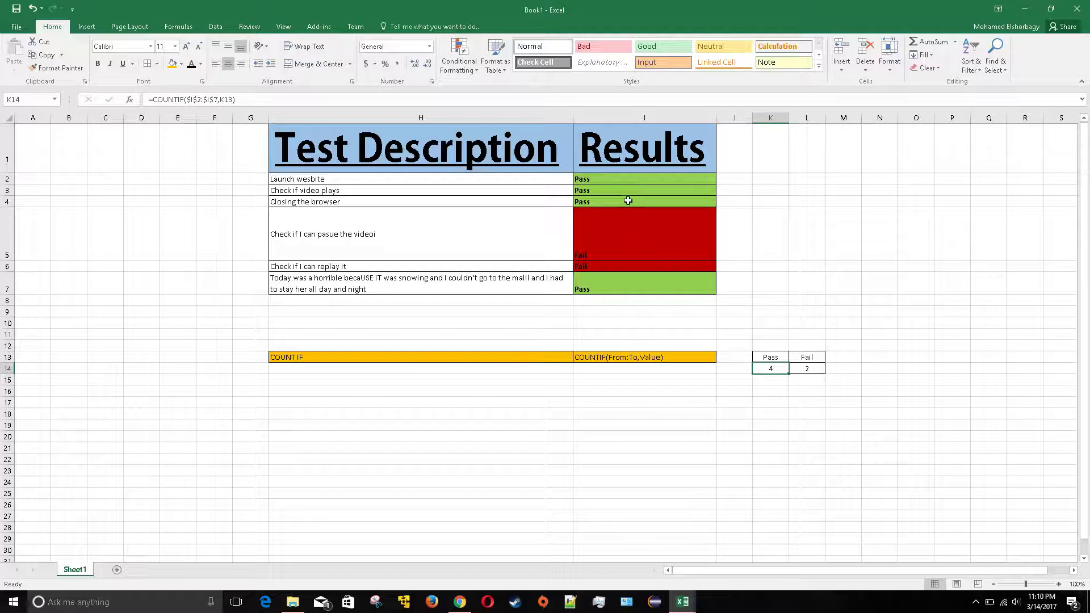
Set the I5 result to Pass using its dropdown list, then check the summary table
left_click_drag(632, 177, 643, 294)
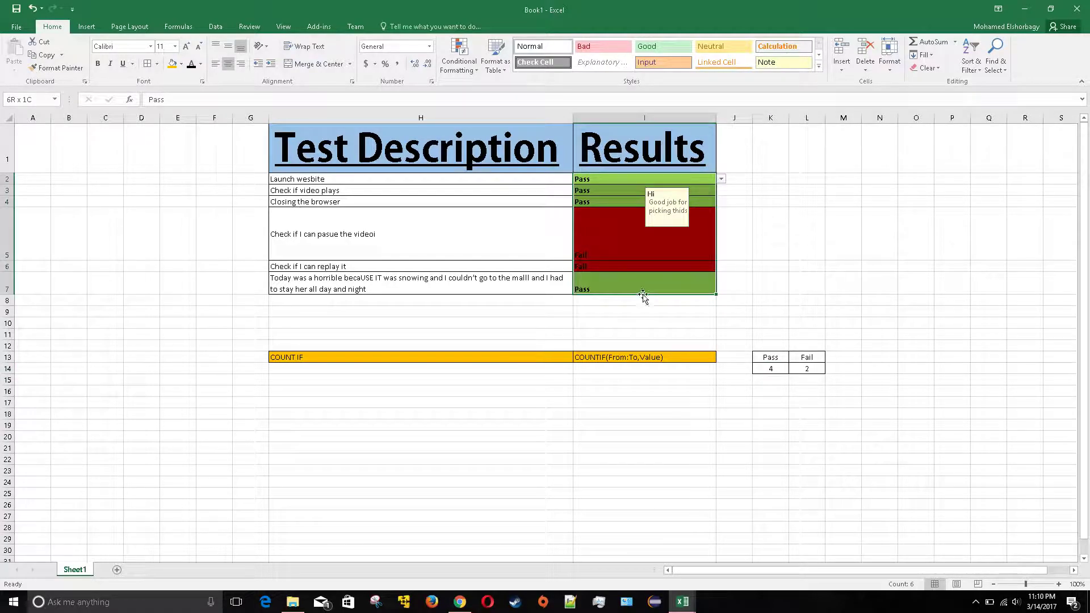
key("Return")
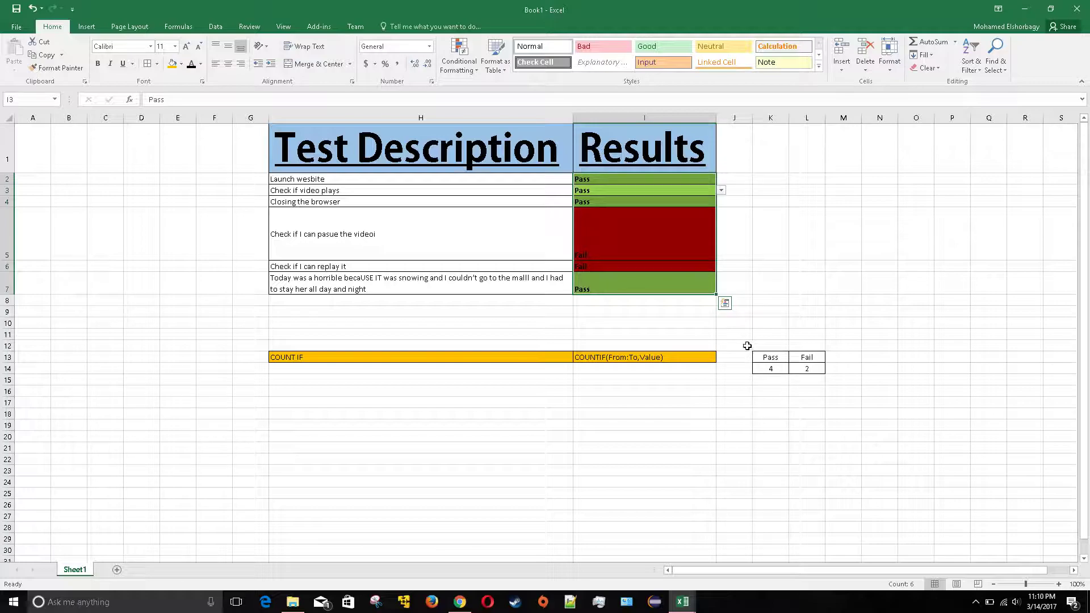
left_click(650, 321)
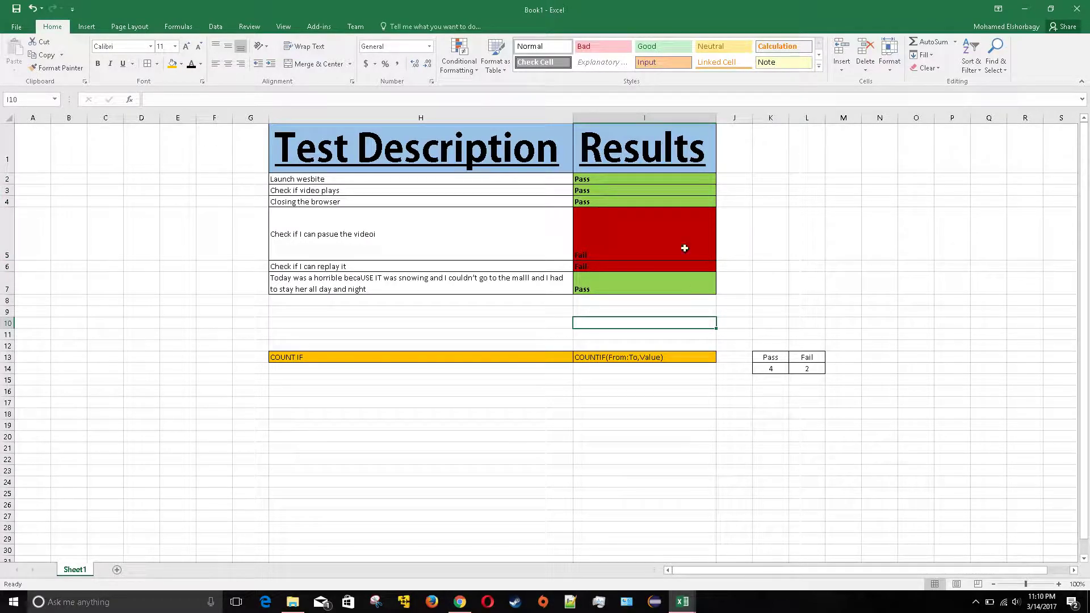
left_click(689, 211)
left_click(721, 255)
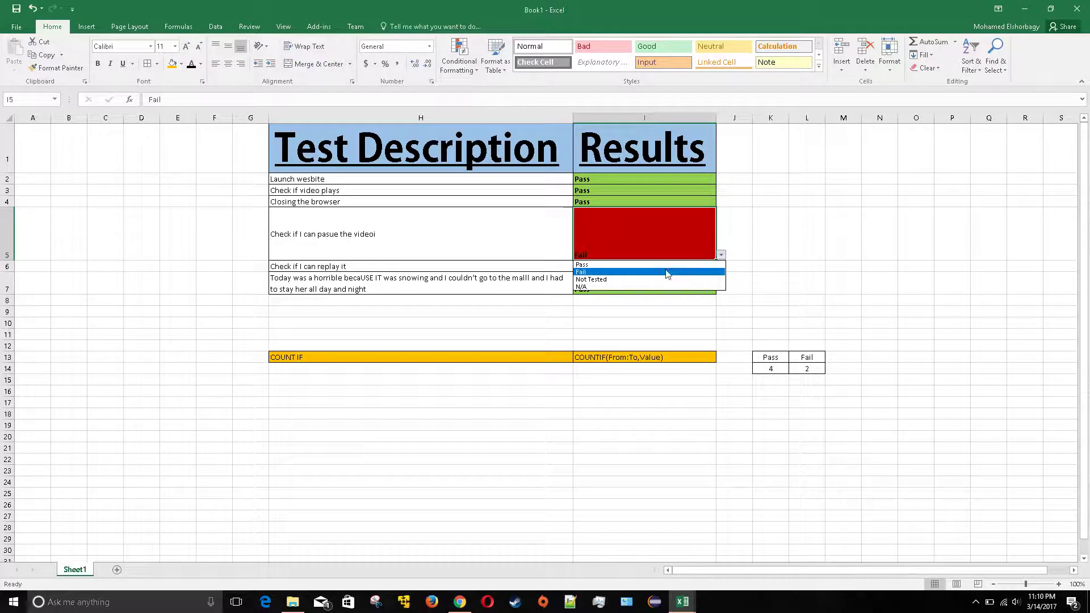
left_click(666, 267)
left_click_drag(766, 379, 810, 359)
left_click(767, 450)
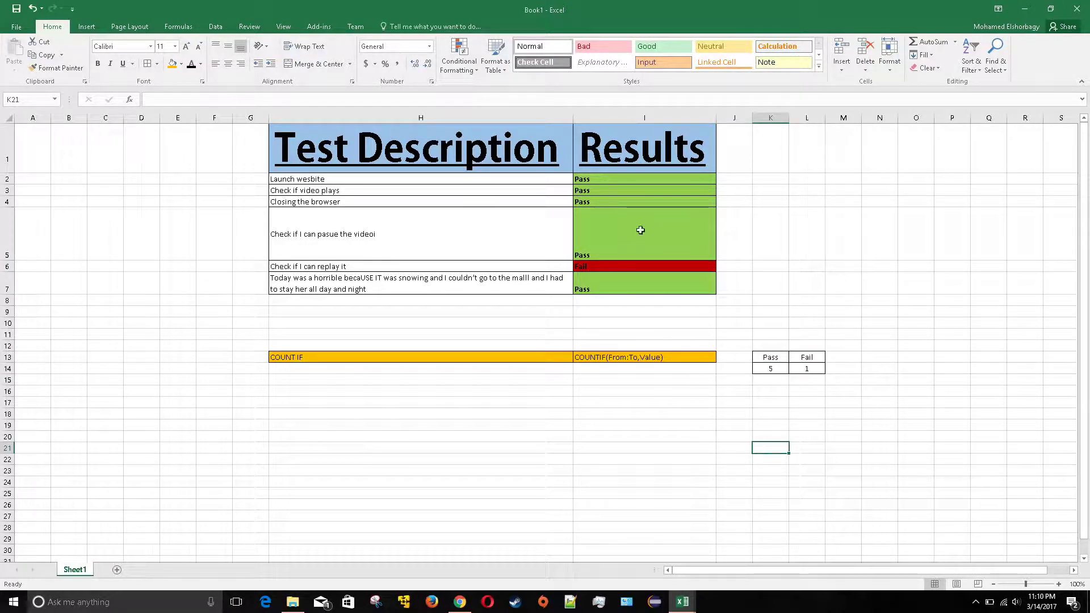
Set I3 to Fail and I4 to Not Tested, leaving 3 Pass and 2 Fail
left_click(702, 193)
left_click(720, 194)
left_click(670, 213)
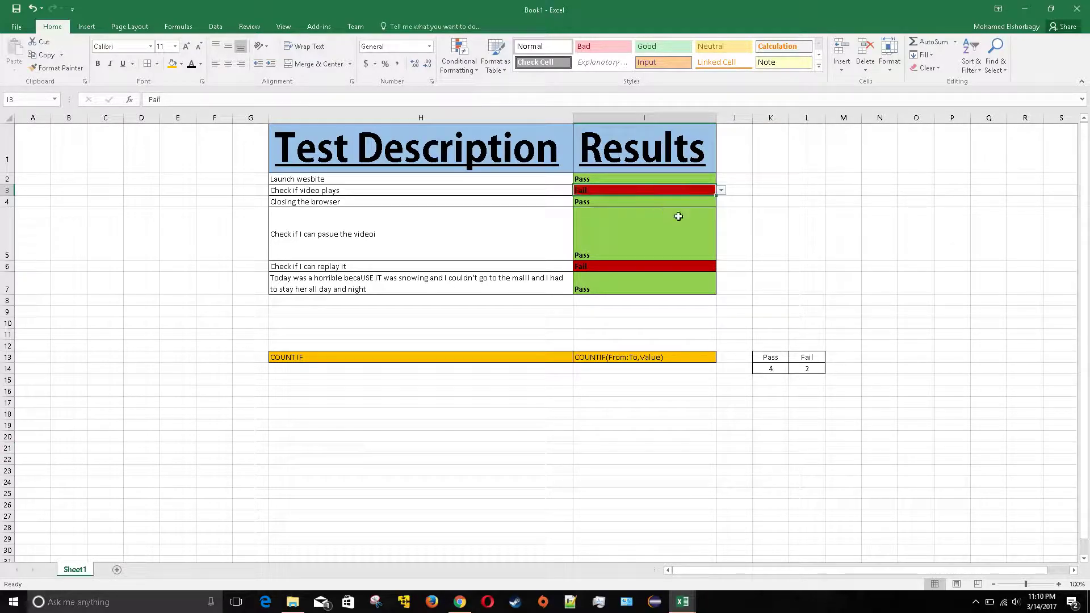
left_click(782, 251)
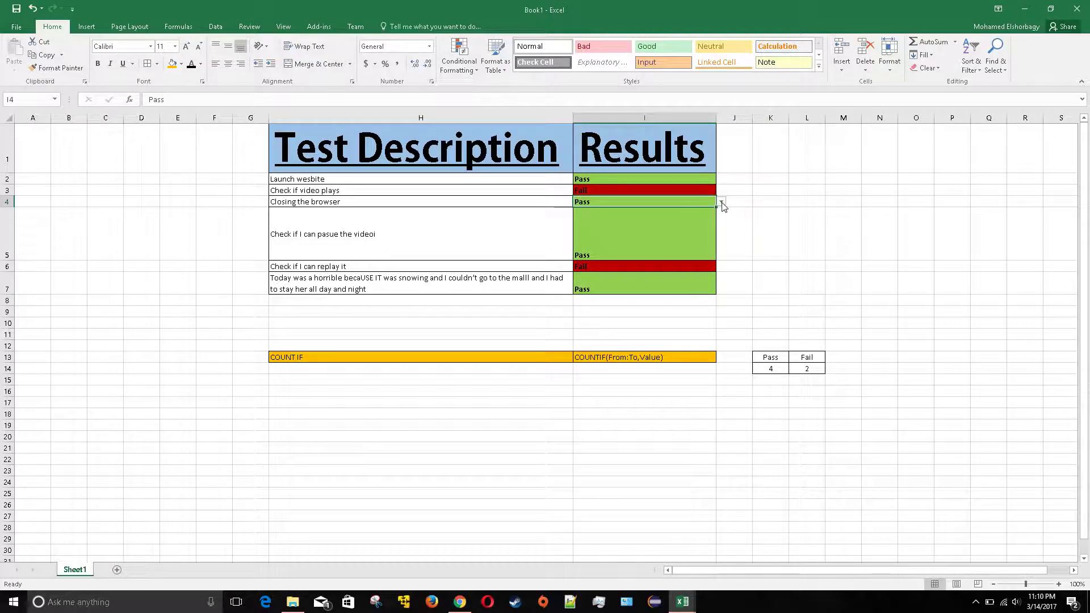
left_click(720, 202)
left_click(657, 226)
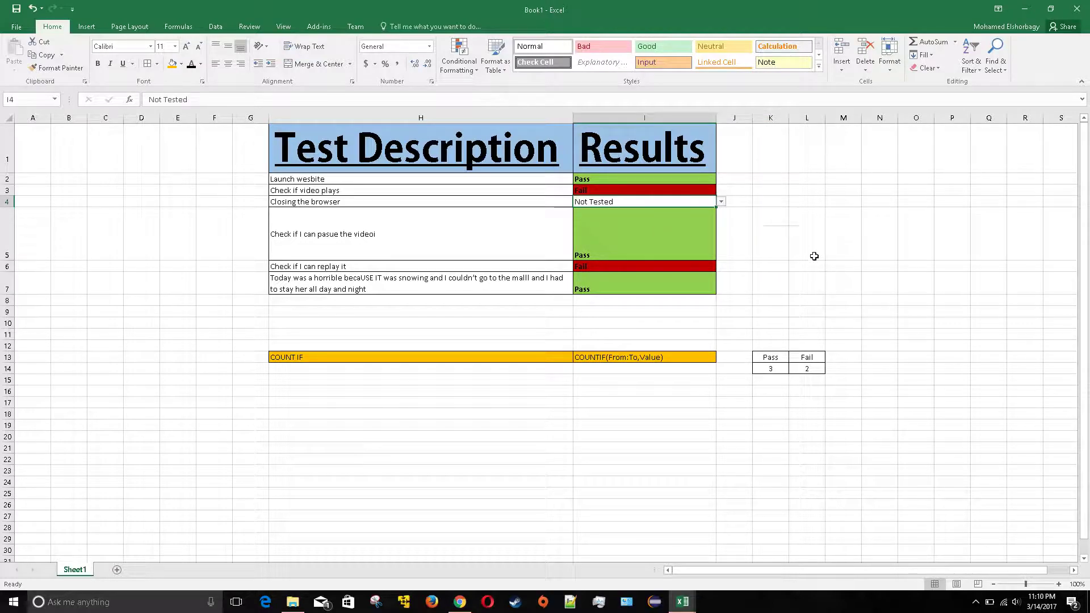
left_click(828, 266)
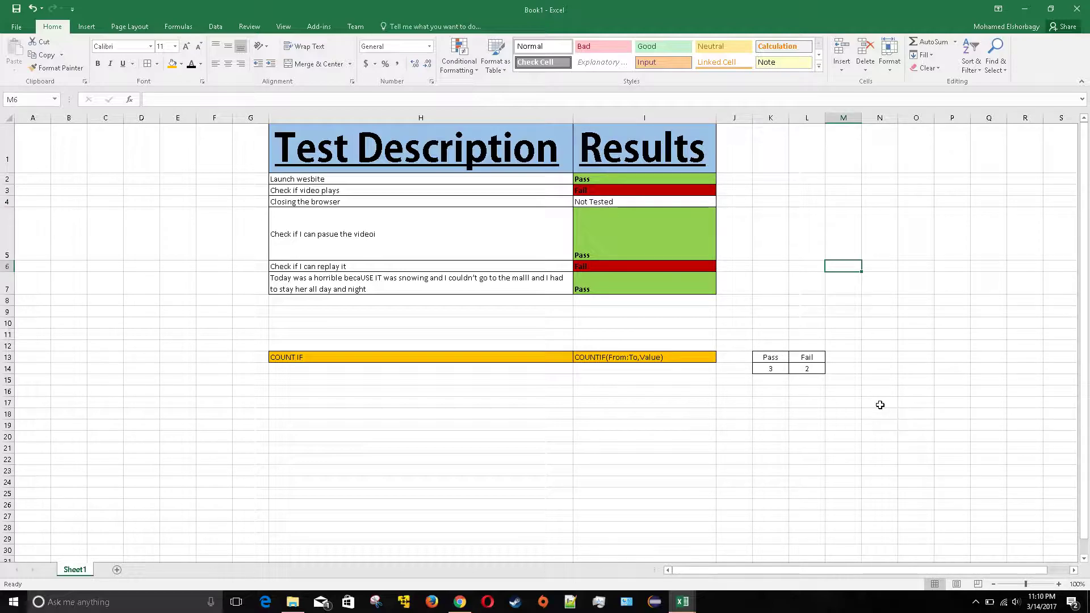
left_click_drag(841, 357, 839, 368)
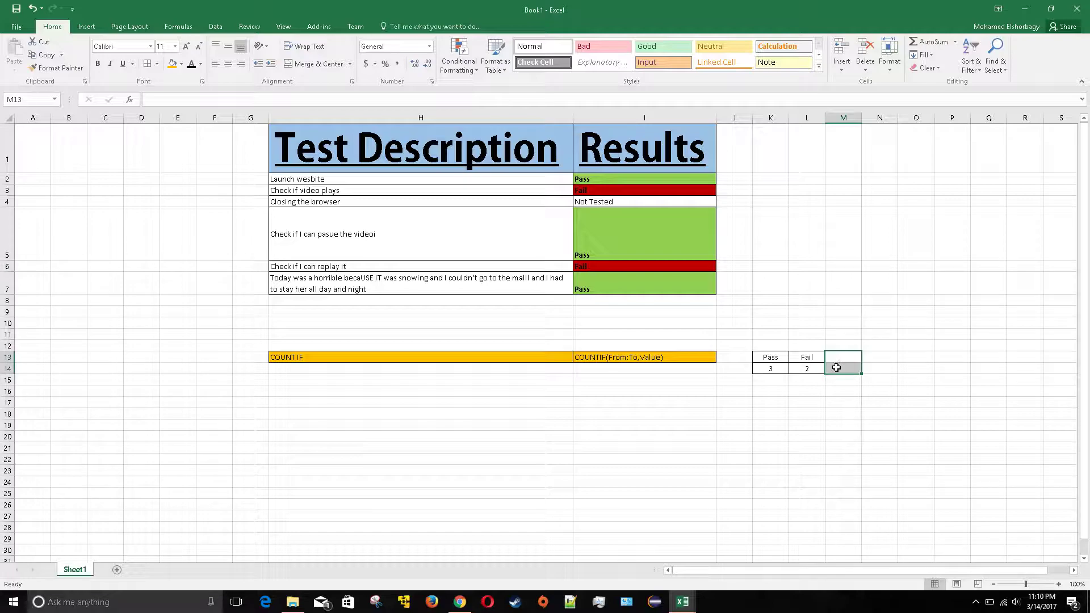
left_click(726, 382)
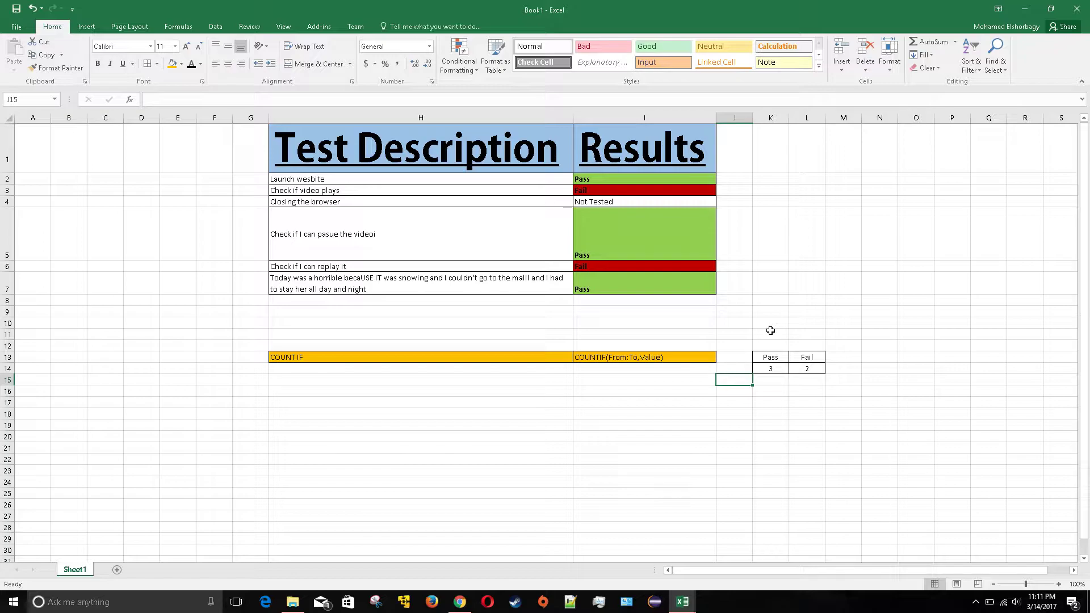
left_click(608, 446)
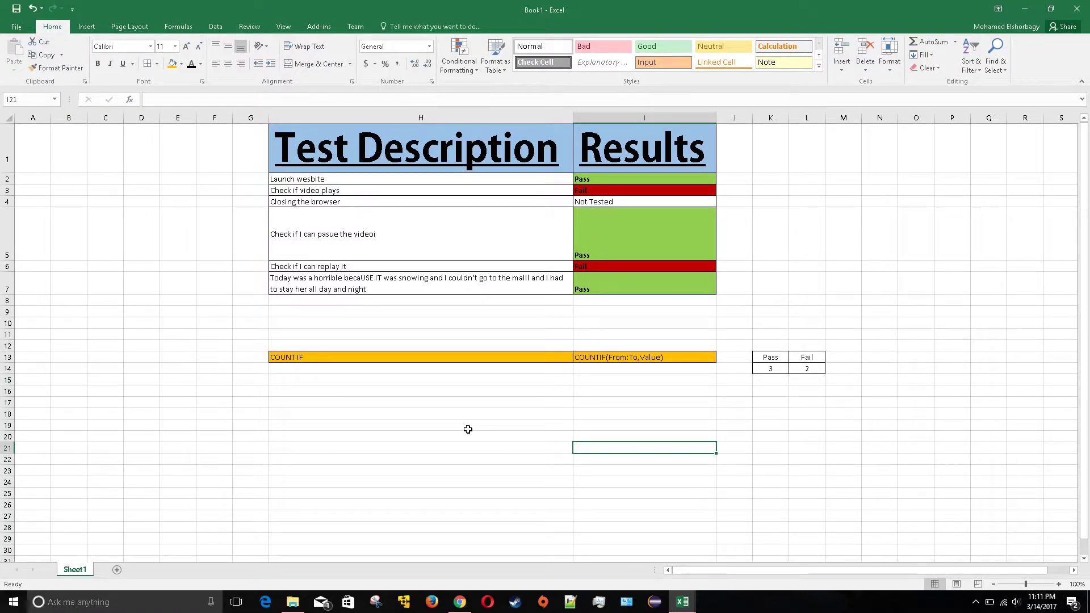